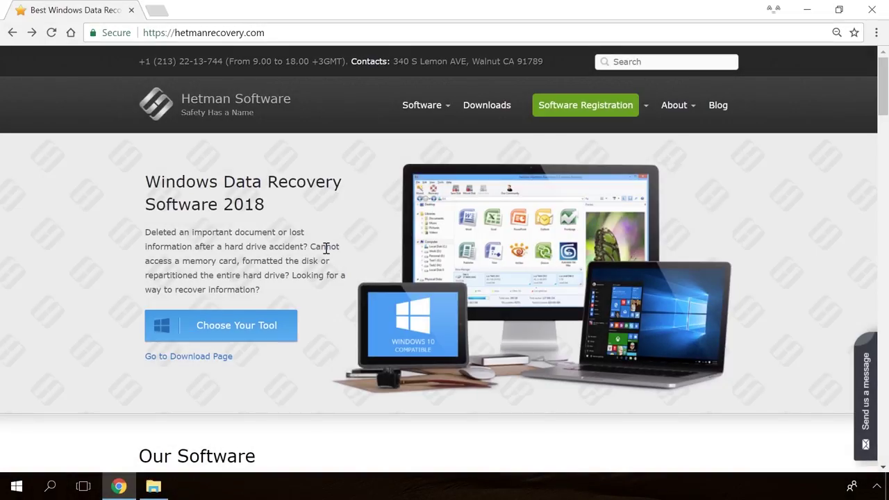
Download hetman_internet_spy.exe from the Hetman Internet Spy 1.0 product page
{"action": "scroll", "coordinate": [326, 250], "scroll_direction": "down", "scroll_amount": 18}
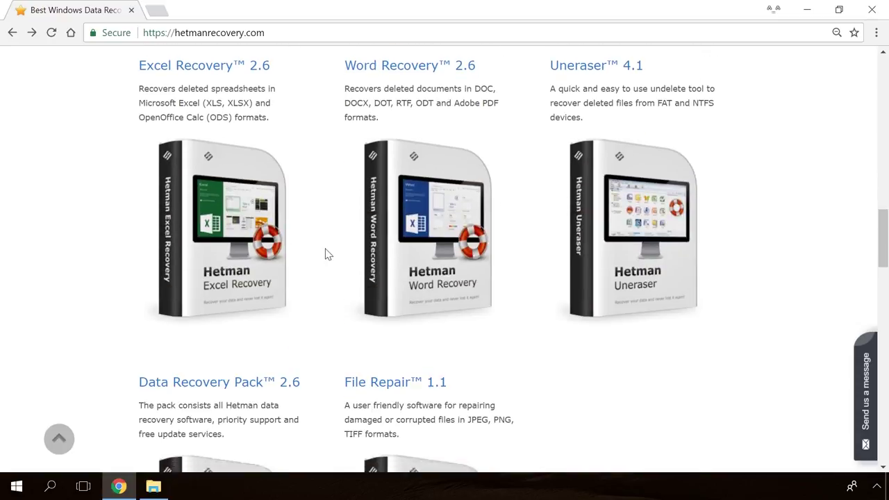
{"action": "scroll", "coordinate": [325, 254], "scroll_direction": "down", "scroll_amount": 4}
{"action": "scroll", "coordinate": [325, 254], "scroll_direction": "up", "scroll_amount": 14}
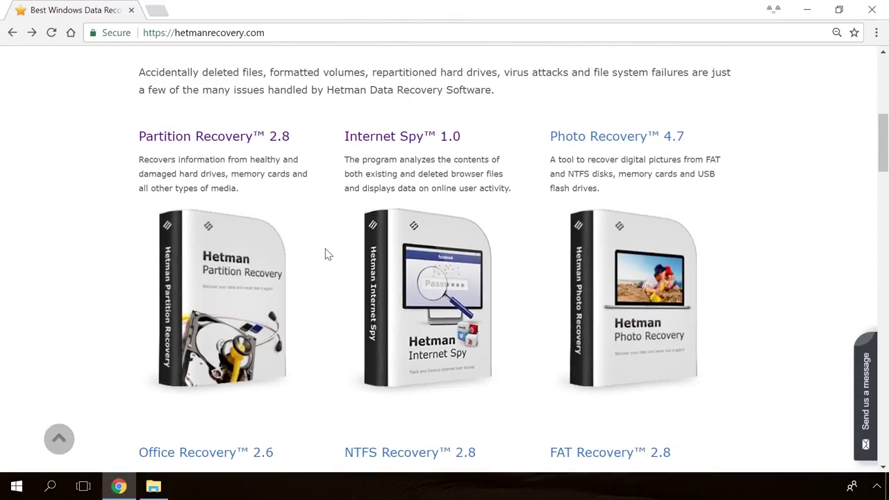
{"action": "left_click", "coordinate": [422, 138]}
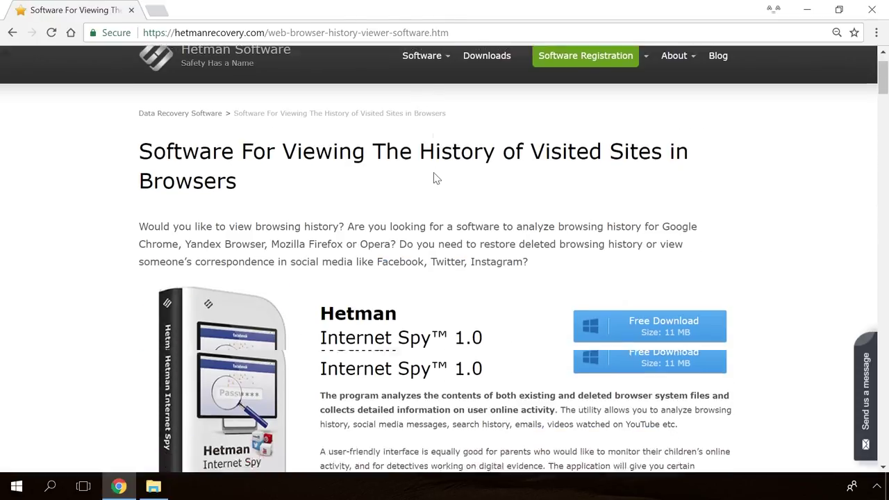
{"action": "scroll", "coordinate": [435, 178], "scroll_direction": "down", "scroll_amount": 1}
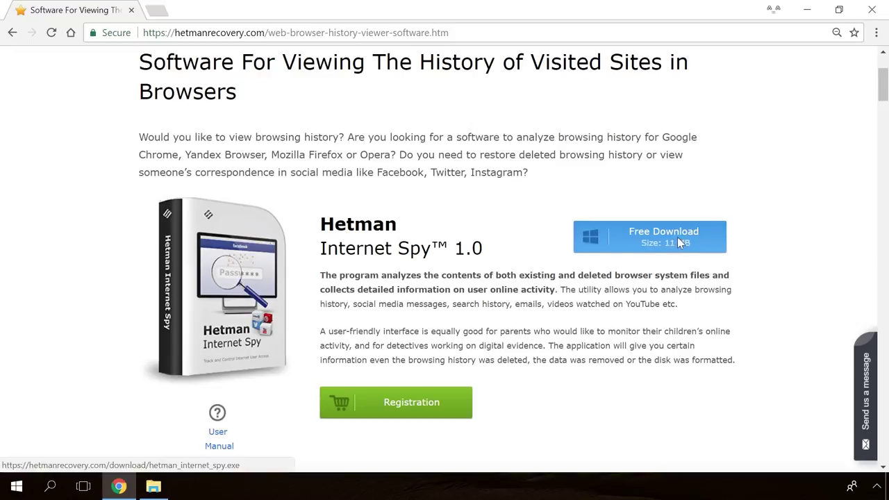
{"action": "left_click", "coordinate": [679, 243]}
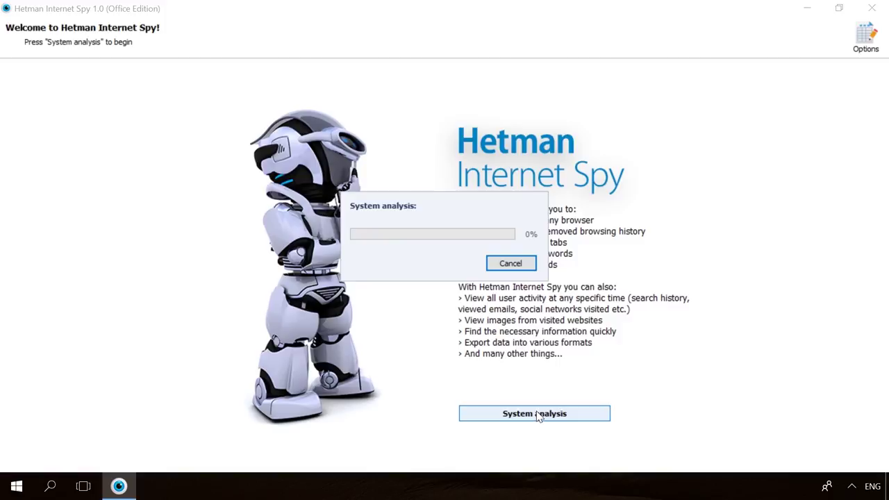
Analyse the selected user's Google Chrome data and list its saved site passwords
{"action": "left_click", "coordinate": [156, 158]}
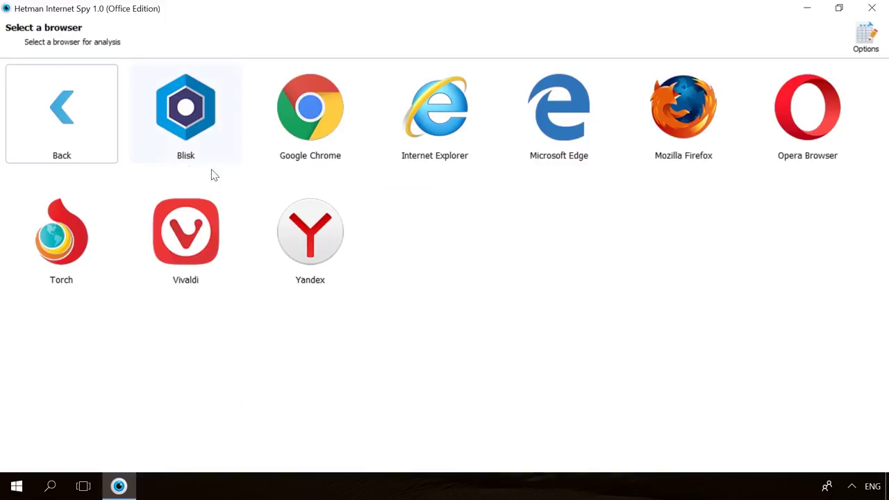
{"action": "left_click", "coordinate": [284, 146]}
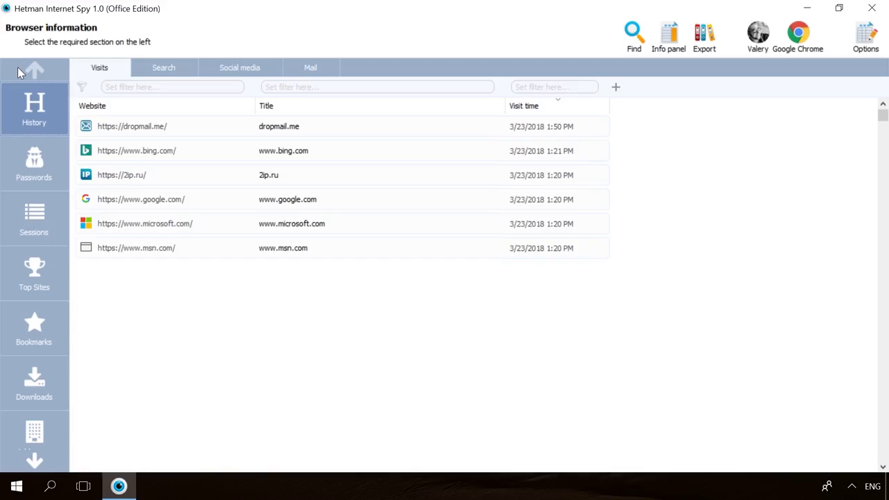
{"action": "left_click", "coordinate": [17, 155]}
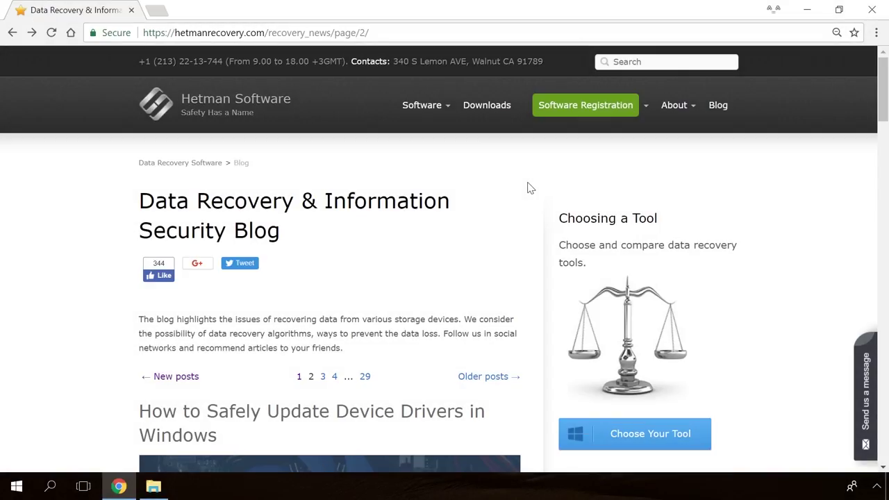
Open the blog article on fixing the Windows Detected a Hard Disk Problem error
{"action": "scroll", "coordinate": [528, 188], "scroll_direction": "down", "scroll_amount": 8}
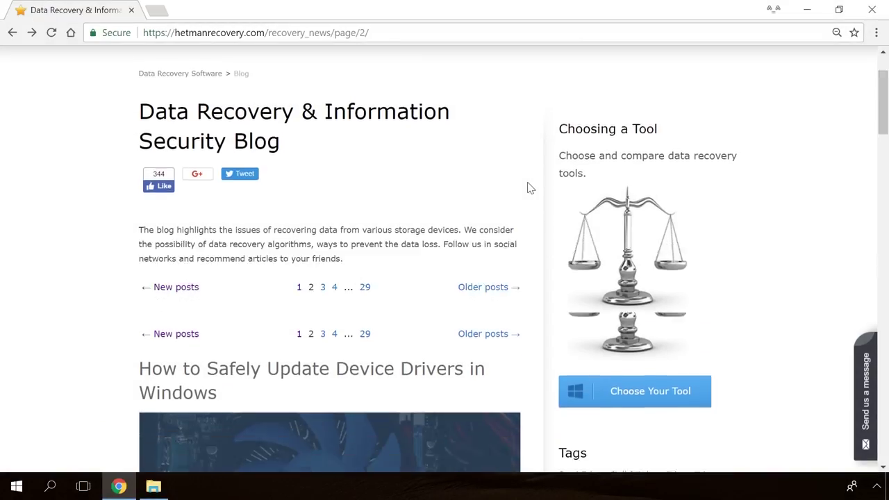
{"action": "scroll", "coordinate": [527, 188], "scroll_direction": "down", "scroll_amount": 20}
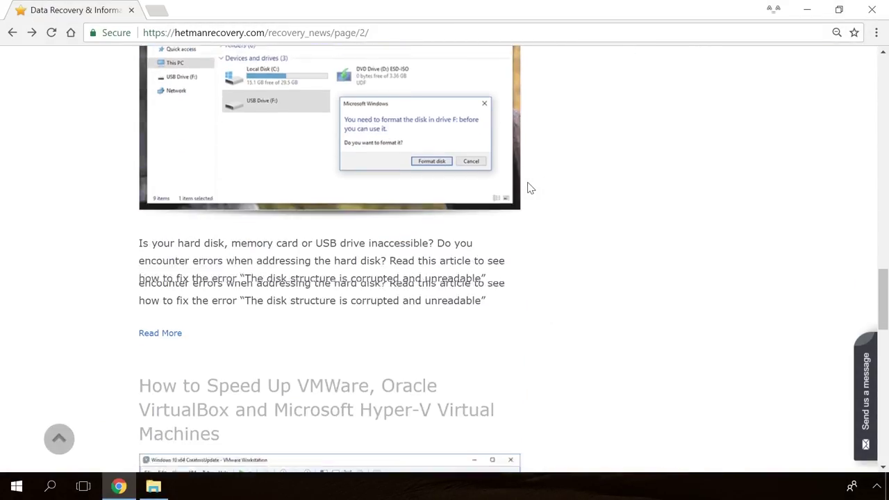
{"action": "scroll", "coordinate": [528, 188], "scroll_direction": "down", "scroll_amount": 5}
{"action": "scroll", "coordinate": [528, 189], "scroll_direction": "up", "scroll_amount": 15}
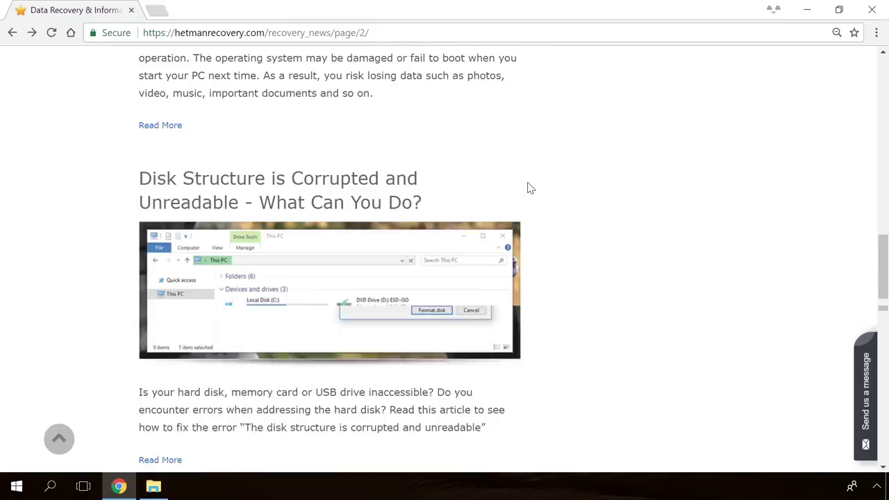
{"action": "scroll", "coordinate": [529, 187], "scroll_direction": "up", "scroll_amount": 3}
{"action": "left_click", "coordinate": [337, 246]}
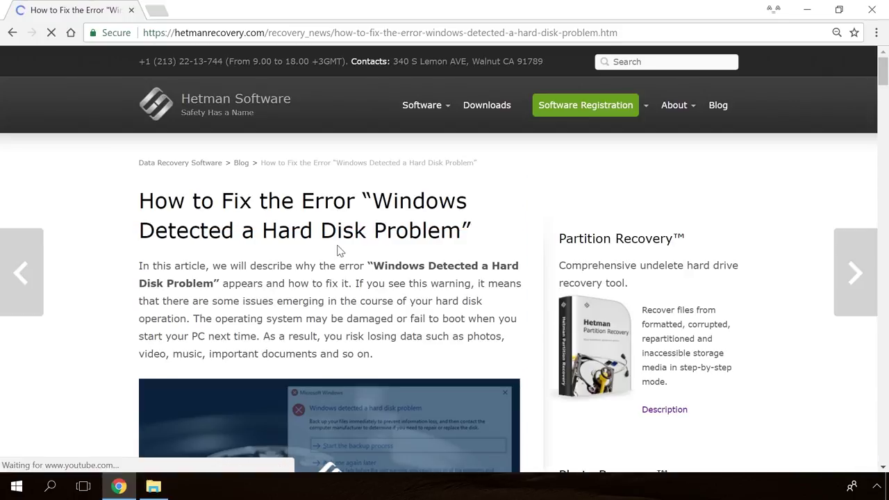
Start a contact message reading 'Hello' in the Send us a message form
{"action": "scroll", "coordinate": [528, 304], "scroll_direction": "down", "scroll_amount": 20}
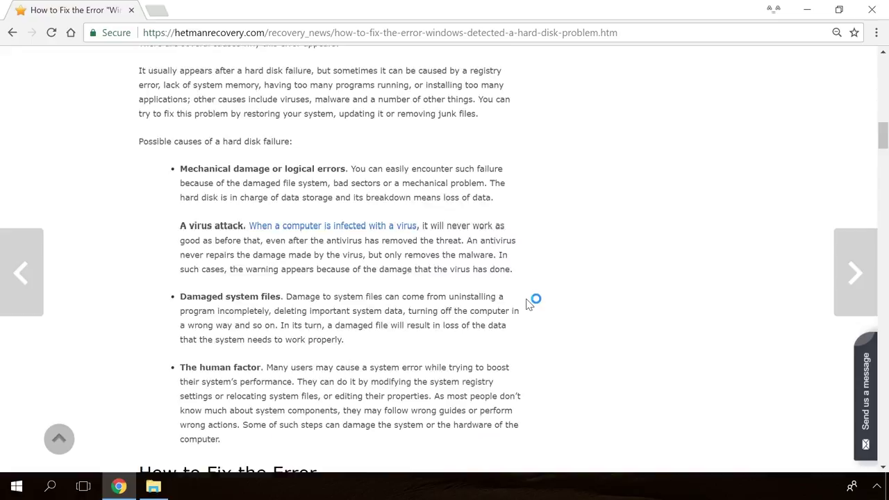
{"action": "scroll", "coordinate": [528, 303], "scroll_direction": "down", "scroll_amount": 6}
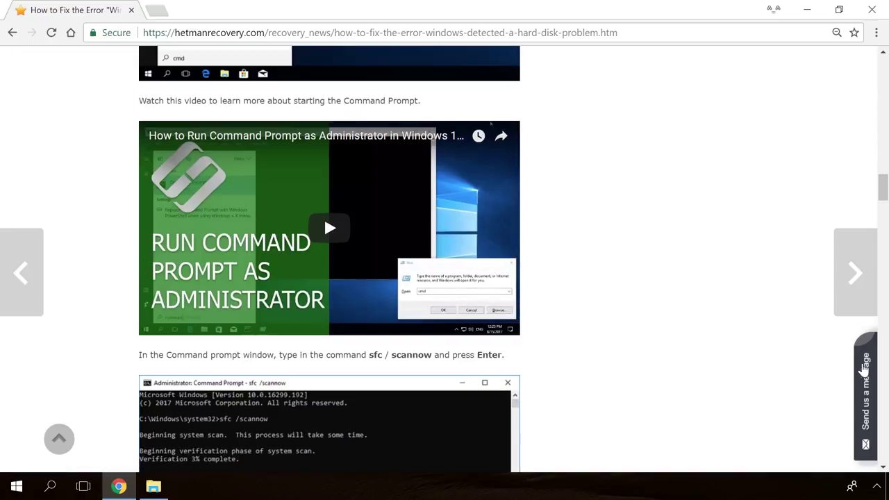
{"action": "left_click", "coordinate": [869, 375]}
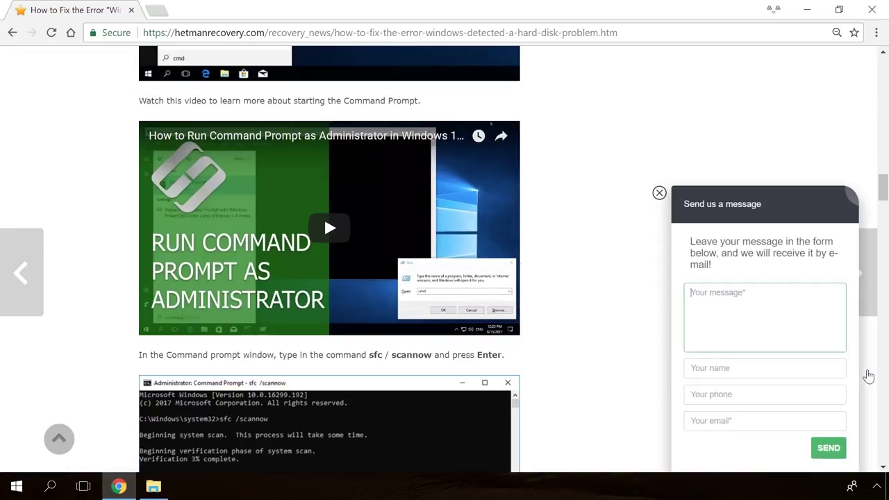
{"action": "type", "text": "Hello"}
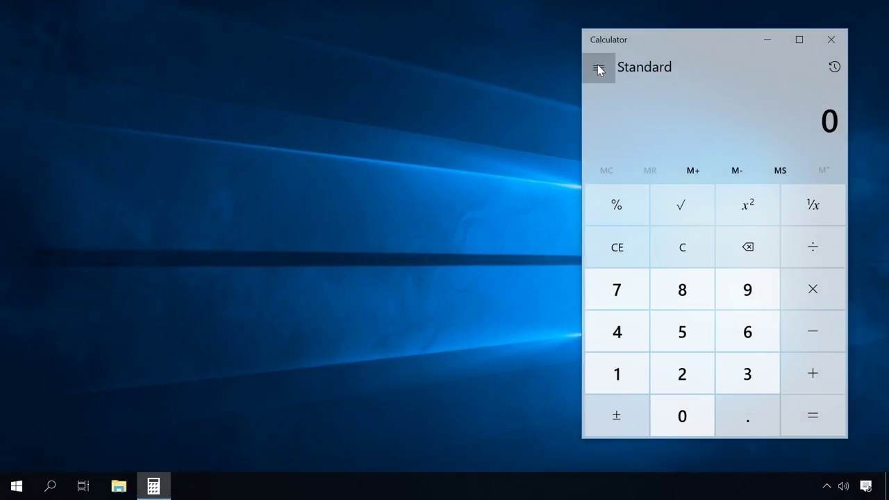
Browse the full list of calculator modes and converters in the navigation menu
{"action": "left_click", "coordinate": [598, 69]}
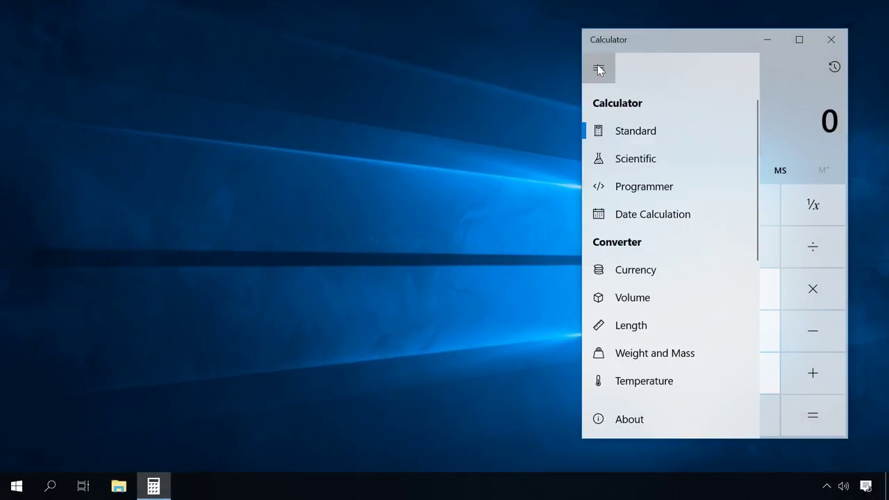
{"action": "scroll", "coordinate": [716, 129], "scroll_direction": "down", "scroll_amount": 1}
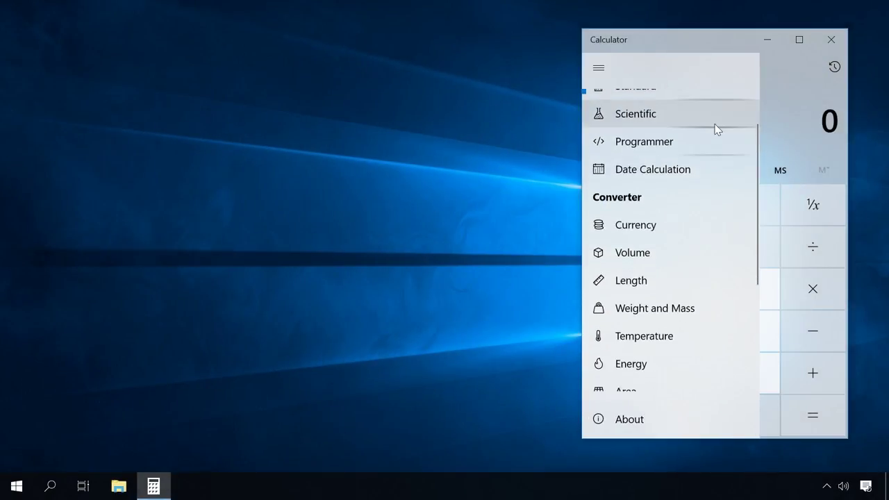
{"action": "scroll", "coordinate": [716, 129], "scroll_direction": "down", "scroll_amount": 2}
{"action": "scroll", "coordinate": [716, 130], "scroll_direction": "down", "scroll_amount": 2}
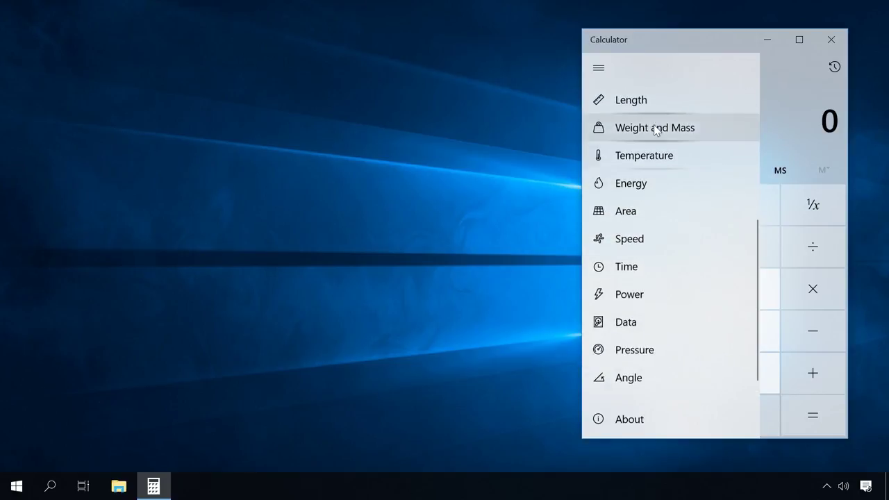
{"action": "scroll", "coordinate": [654, 118], "scroll_direction": "up", "scroll_amount": 1}
{"action": "scroll", "coordinate": [653, 115], "scroll_direction": "up", "scroll_amount": 3}
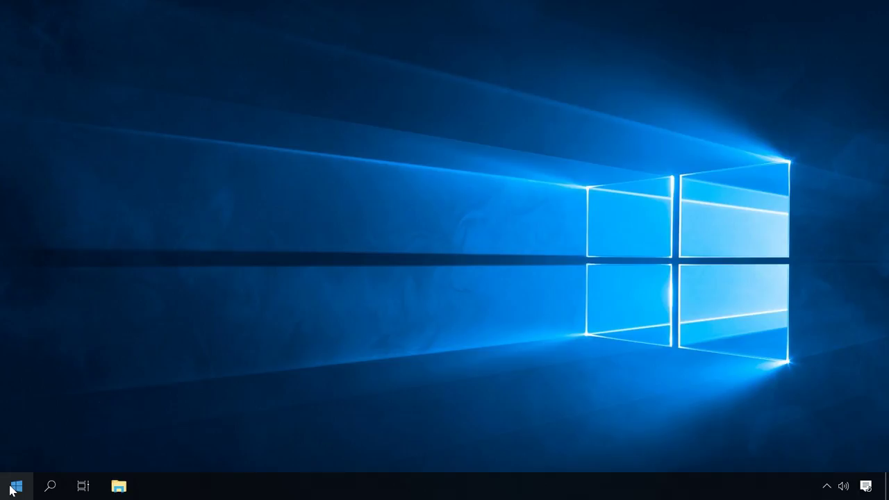
Launch Calculator from the Start menu's C section and make its window taller and wider
{"action": "left_click", "coordinate": [16, 487]}
{"action": "left_click", "coordinate": [90, 210]}
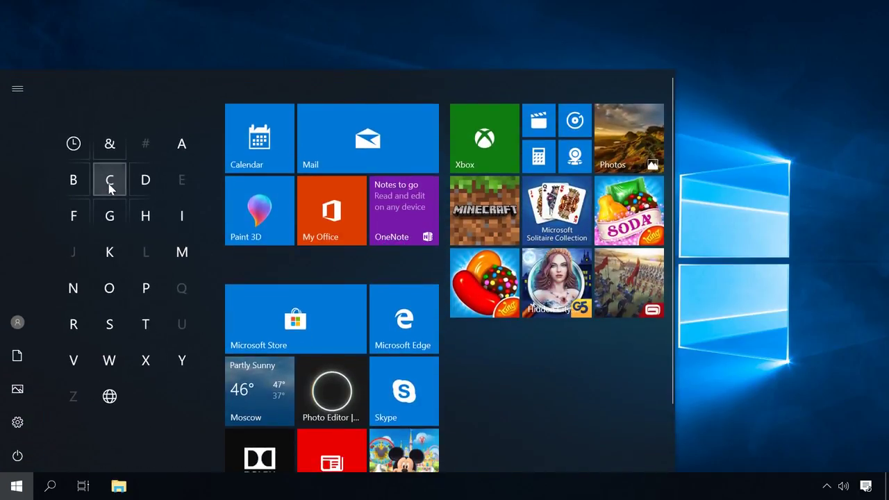
{"action": "left_click", "coordinate": [109, 183]}
{"action": "left_click", "coordinate": [89, 109]}
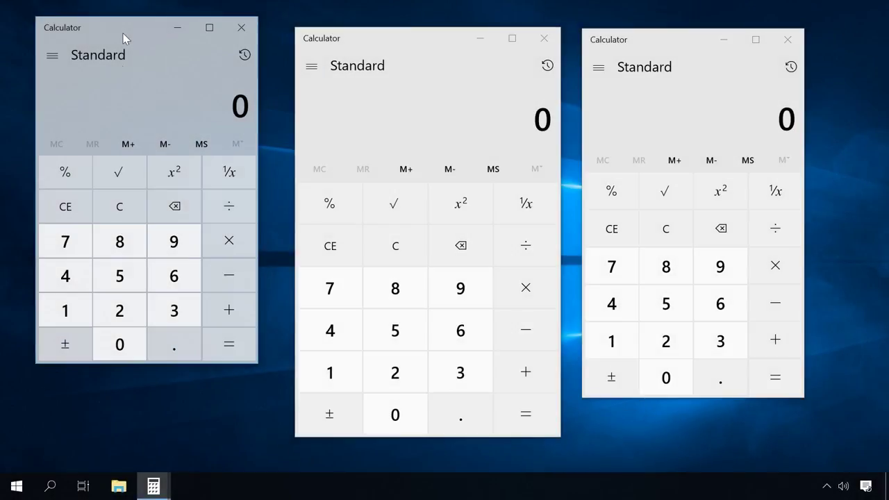
{"action": "mouse_move", "coordinate": [192, 363]}
{"action": "left_mouse_down"}
{"action": "mouse_move", "coordinate": [180, 457]}
{"action": "mouse_move", "coordinate": [179, 364]}
{"action": "left_mouse_up"}
{"action": "mouse_move", "coordinate": [257, 268]}
{"action": "left_mouse_down"}
{"action": "mouse_move", "coordinate": [289, 263]}
{"action": "mouse_move", "coordinate": [263, 262]}
{"action": "left_mouse_up"}
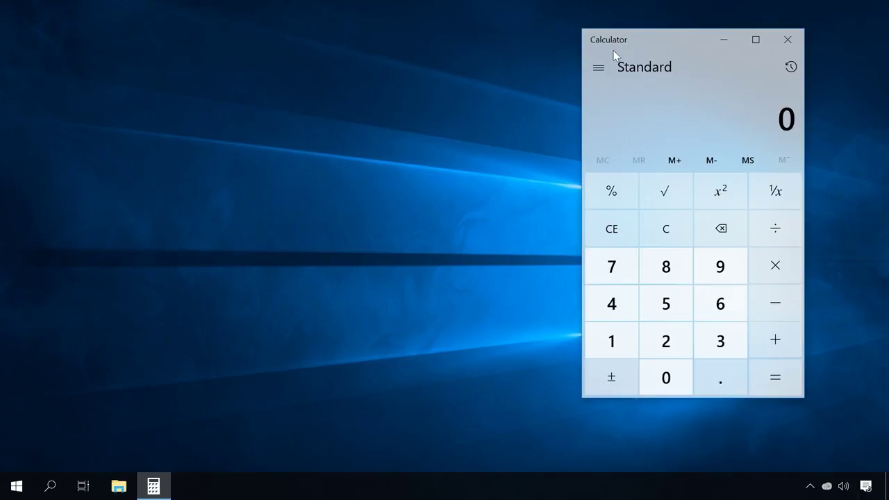
{"action": "left_click", "coordinate": [599, 68]}
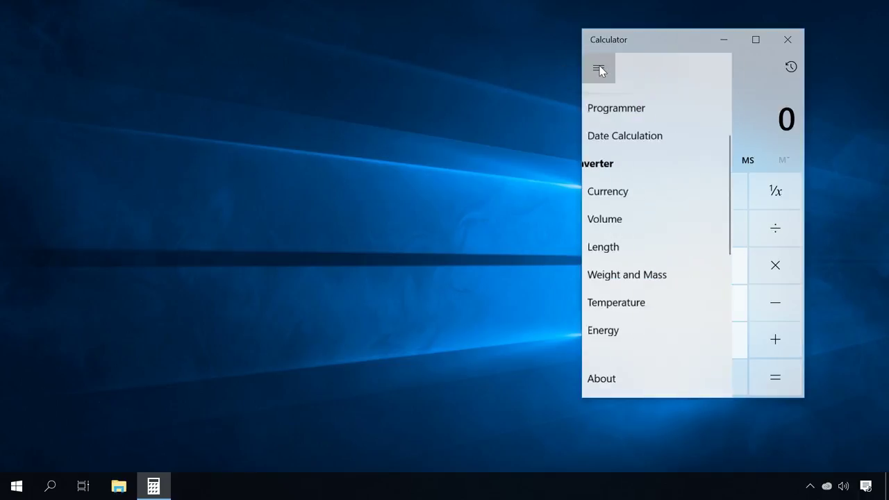
{"action": "scroll", "coordinate": [618, 151], "scroll_direction": "up", "scroll_amount": 3}
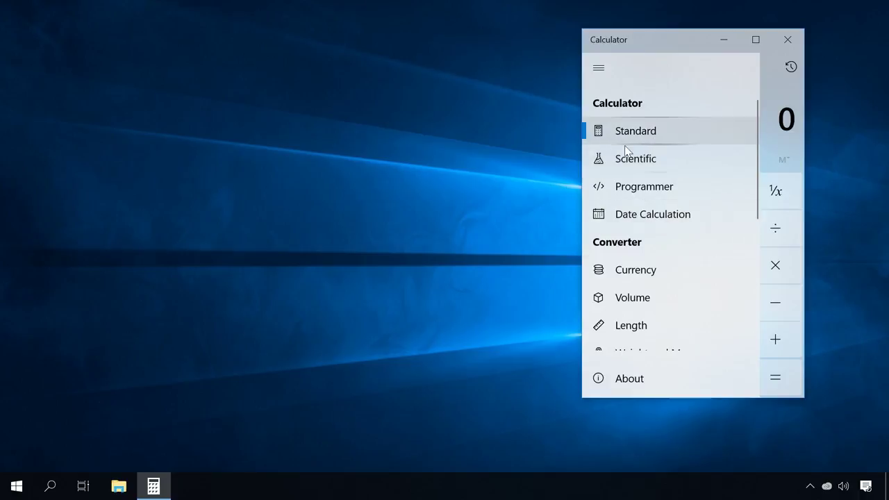
{"action": "scroll", "coordinate": [604, 222], "scroll_direction": "down", "scroll_amount": 1}
{"action": "scroll", "coordinate": [614, 214], "scroll_direction": "down", "scroll_amount": 2}
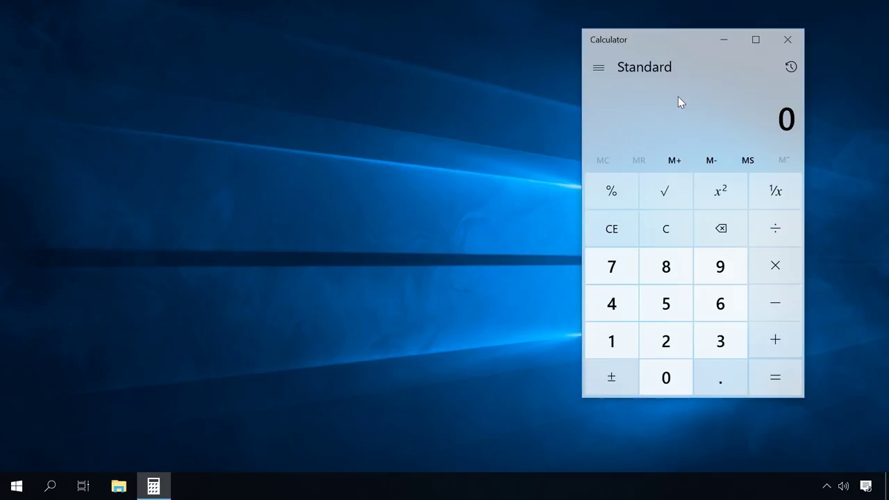
Switch Calculator to Scientific, then Programmer, then Date Calculation mode
{"action": "left_click", "coordinate": [598, 69]}
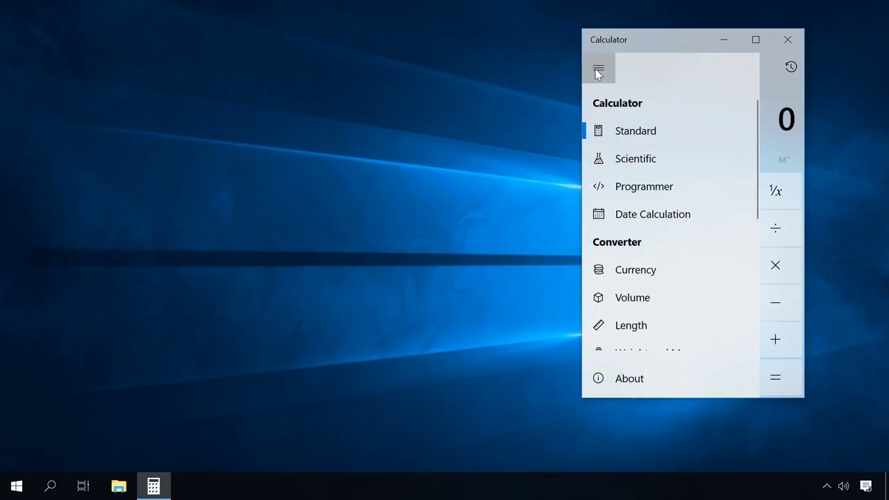
{"action": "left_click", "coordinate": [631, 159]}
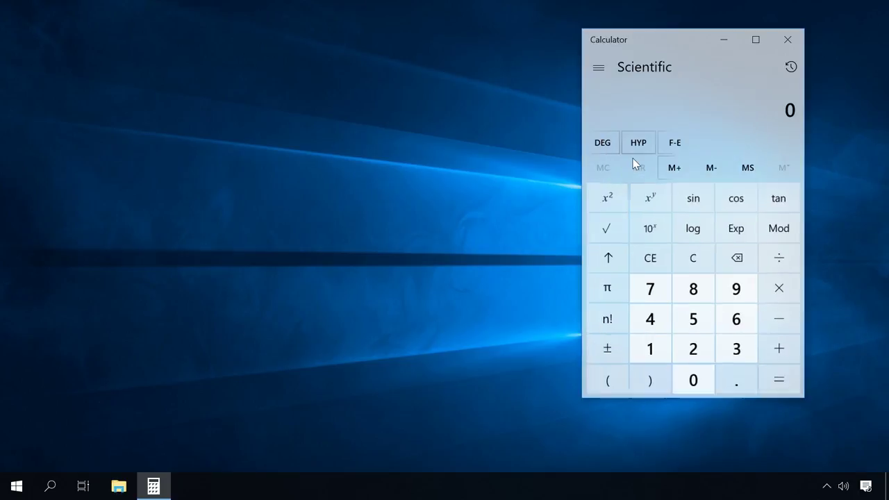
{"action": "left_click", "coordinate": [599, 67]}
{"action": "left_click", "coordinate": [642, 202]}
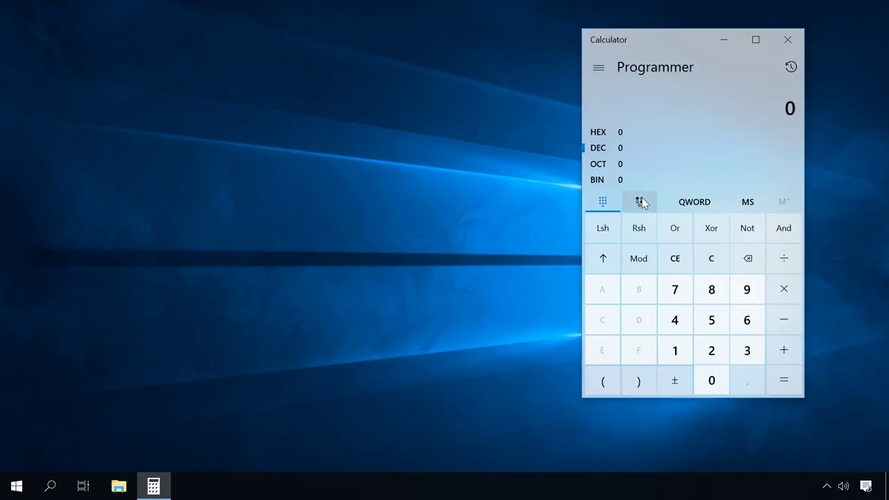
{"action": "left_click", "coordinate": [599, 68]}
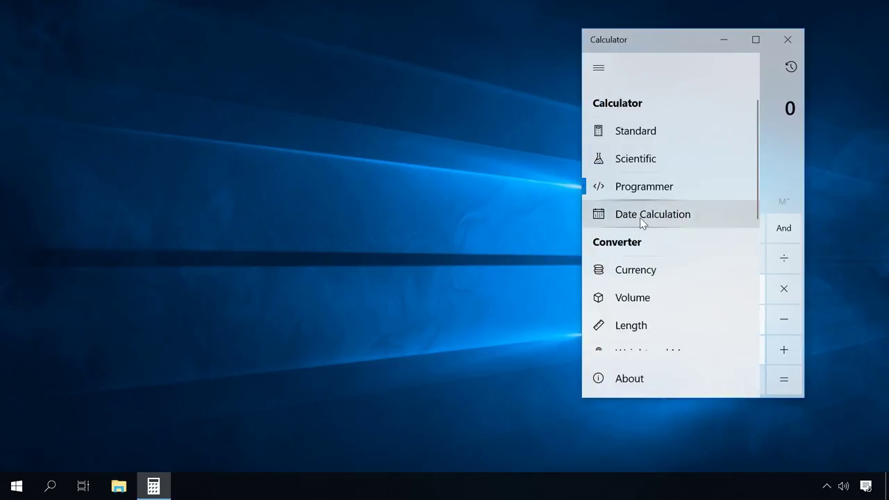
{"action": "left_click", "coordinate": [639, 217]}
Scroll through the Converter section of the mode list
{"action": "left_click", "coordinate": [599, 68]}
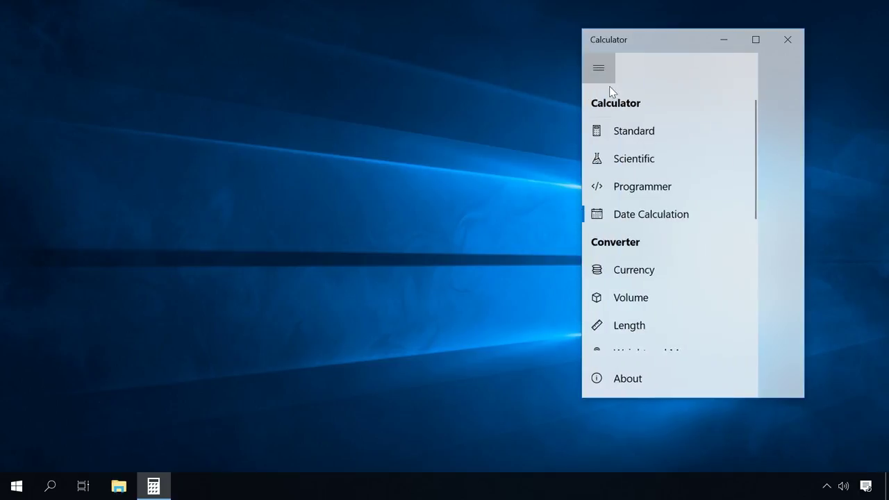
{"action": "scroll", "coordinate": [641, 243], "scroll_direction": "down", "scroll_amount": 6}
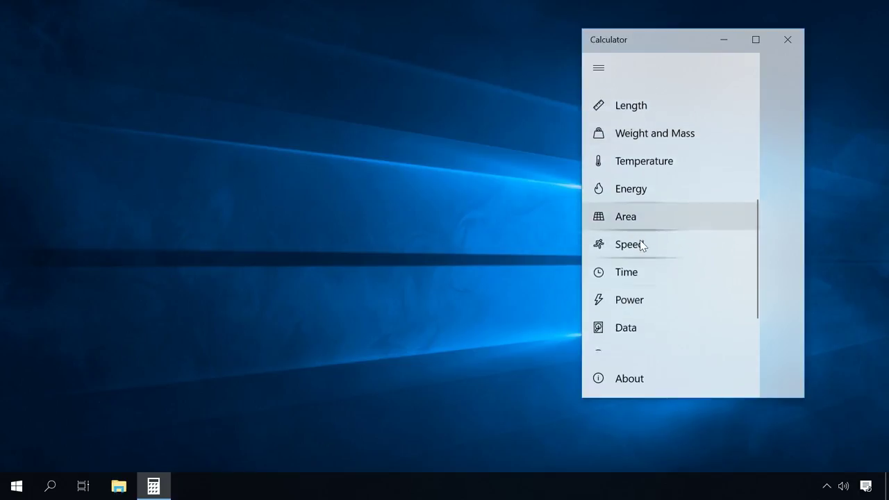
{"action": "scroll", "coordinate": [639, 244], "scroll_direction": "down", "scroll_amount": 2}
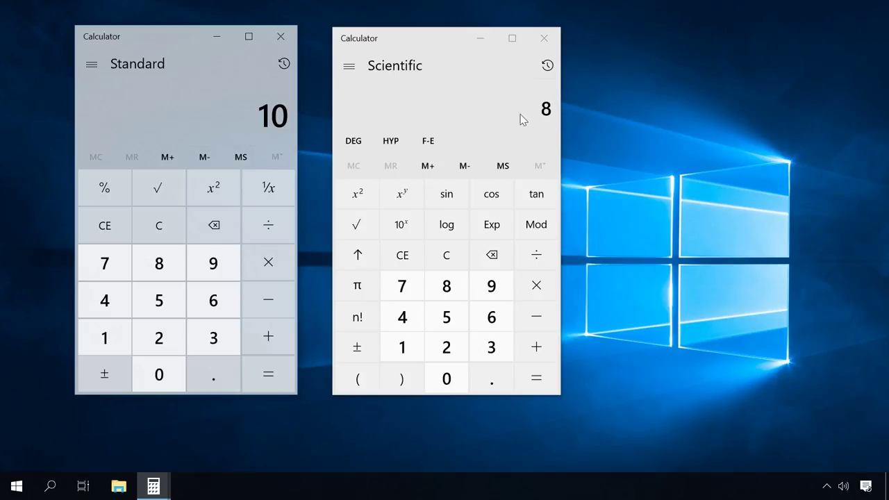
Show both histories: 2 + 3 × 2 gives 10 in Standard, 8 in Scientific
{"action": "left_click", "coordinate": [283, 64]}
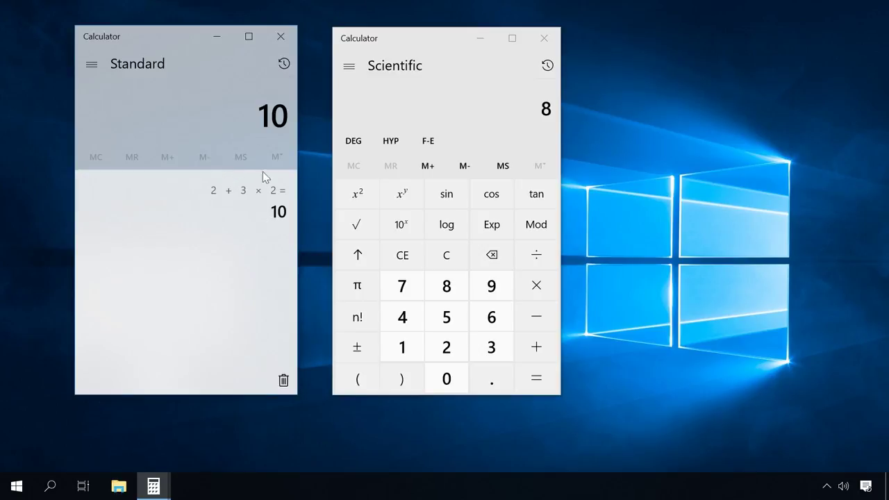
{"action": "left_click", "coordinate": [547, 65]}
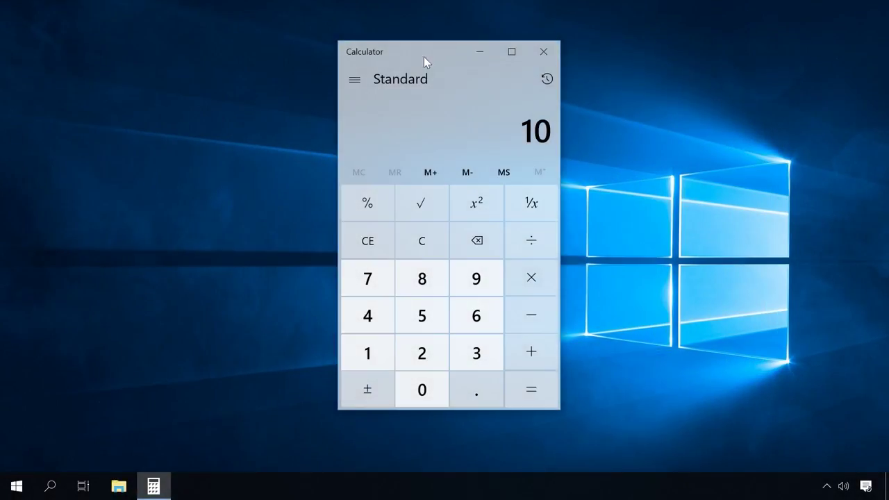
Switch one window back and forth between Scientific and Standard modes
{"action": "left_click", "coordinate": [353, 84]}
{"action": "left_click", "coordinate": [393, 170]}
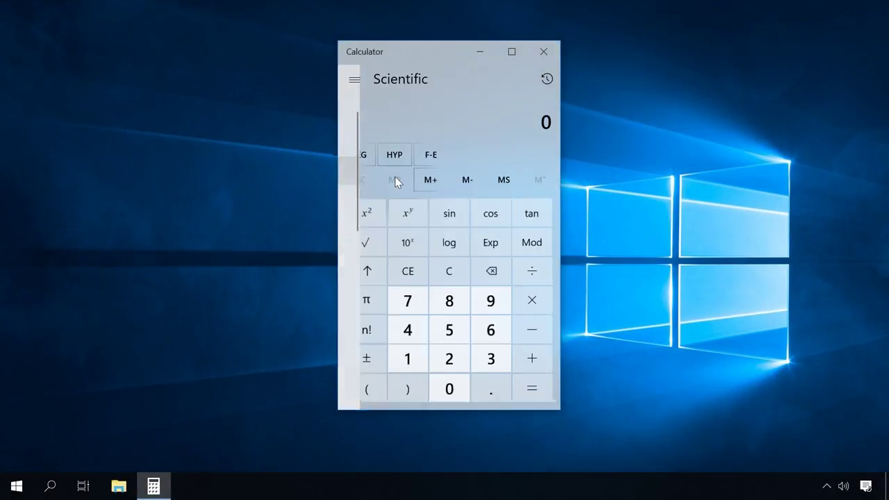
{"action": "left_click", "coordinate": [354, 82]}
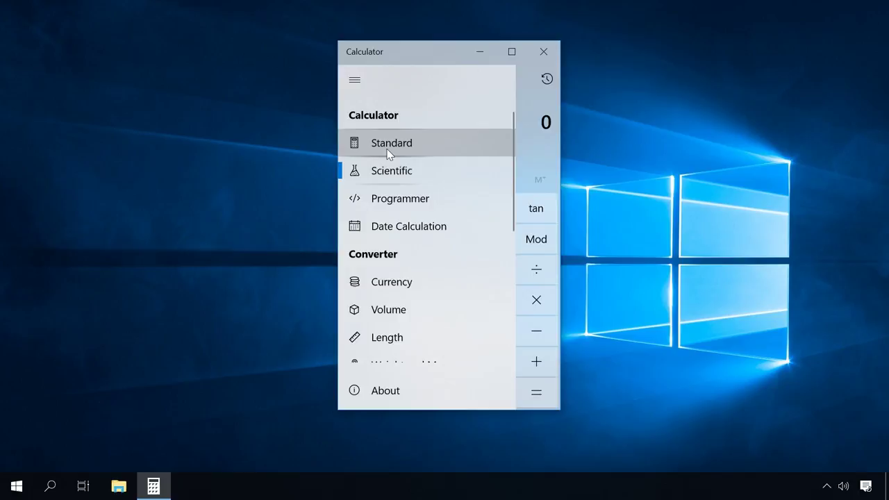
{"action": "left_click", "coordinate": [389, 152]}
{"action": "left_click", "coordinate": [353, 79]}
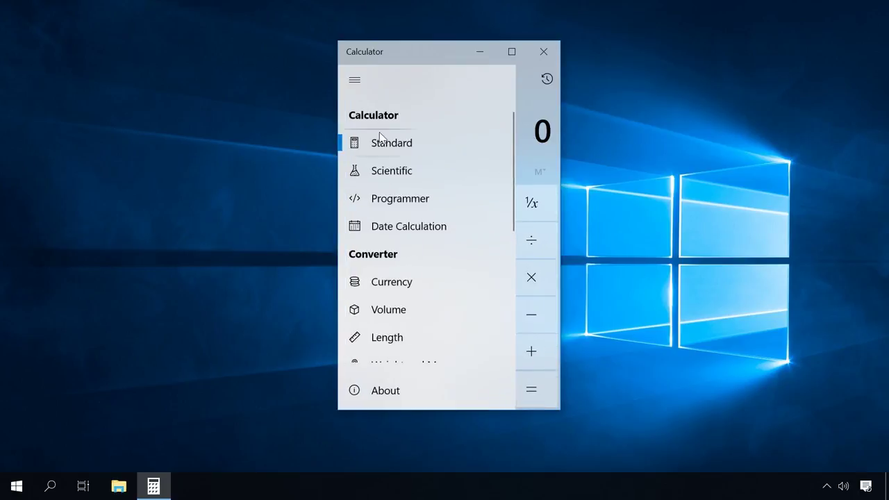
{"action": "left_click", "coordinate": [390, 169]}
Compare the Scientific mode's empty history with the Standard mode's history
{"action": "left_click", "coordinate": [549, 74]}
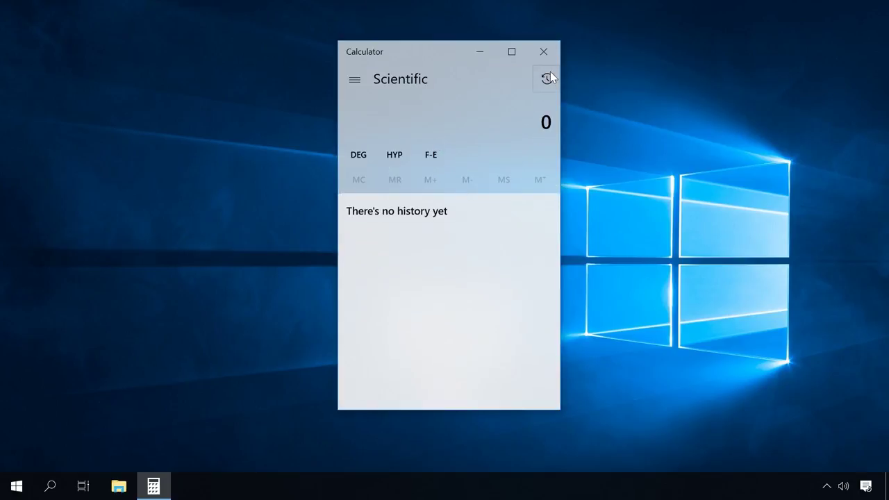
{"action": "left_click", "coordinate": [549, 73]}
{"action": "left_click", "coordinate": [347, 86]}
{"action": "left_click", "coordinate": [377, 143]}
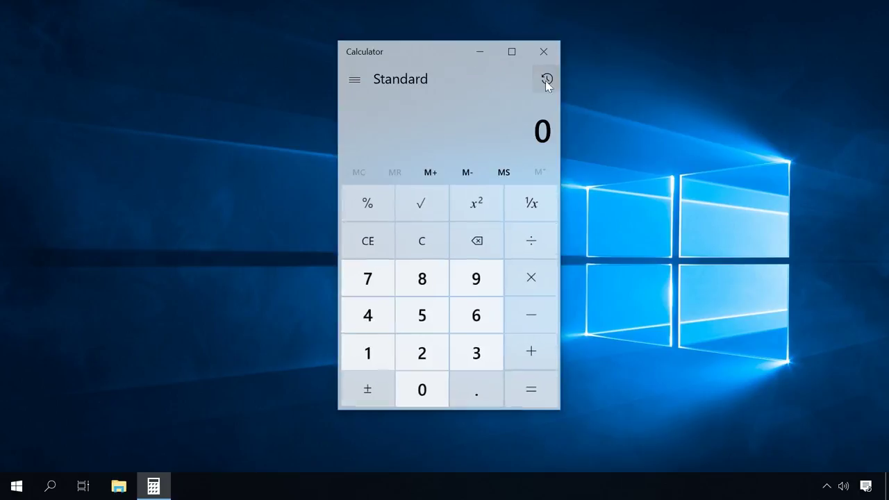
{"action": "left_click", "coordinate": [549, 81]}
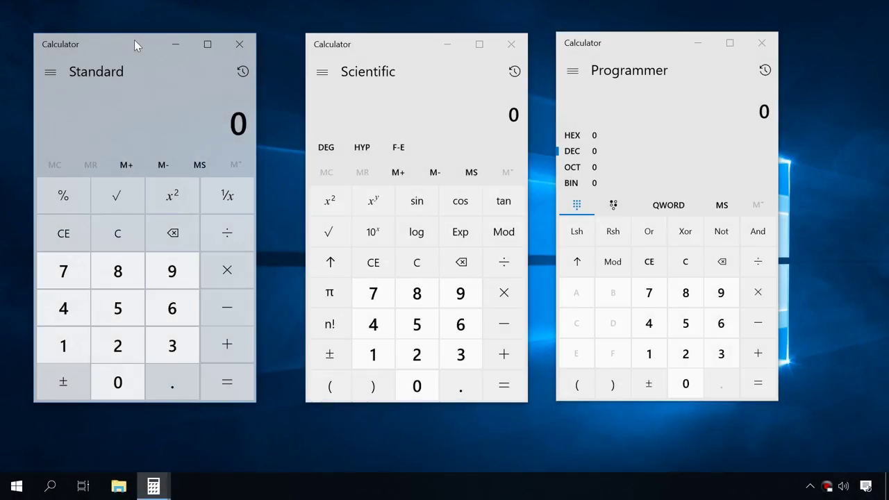
Activate the Scientific, Programmer and Standard windows, then show Standard and Scientific histories
{"action": "left_click", "coordinate": [399, 49]}
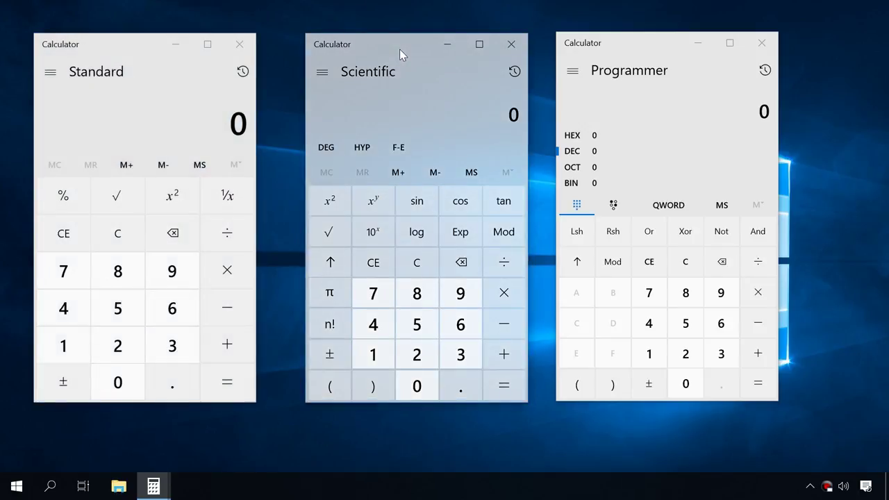
{"action": "left_click", "coordinate": [643, 50]}
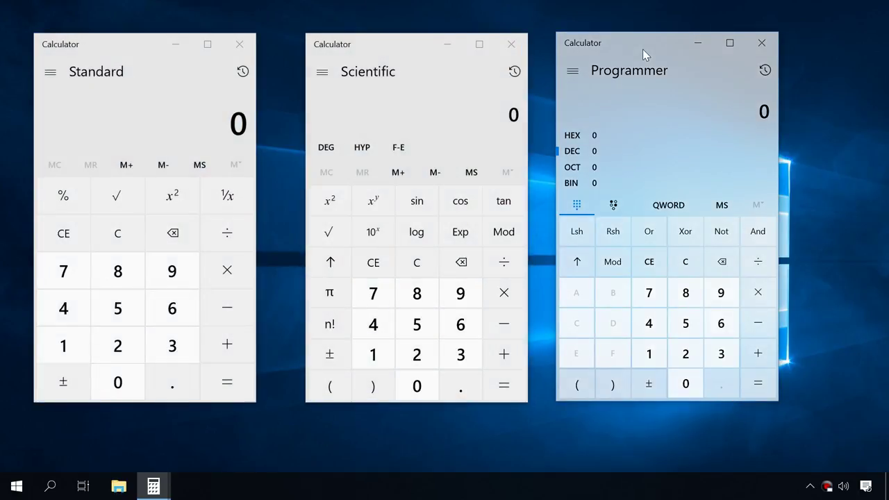
{"action": "left_click", "coordinate": [137, 79]}
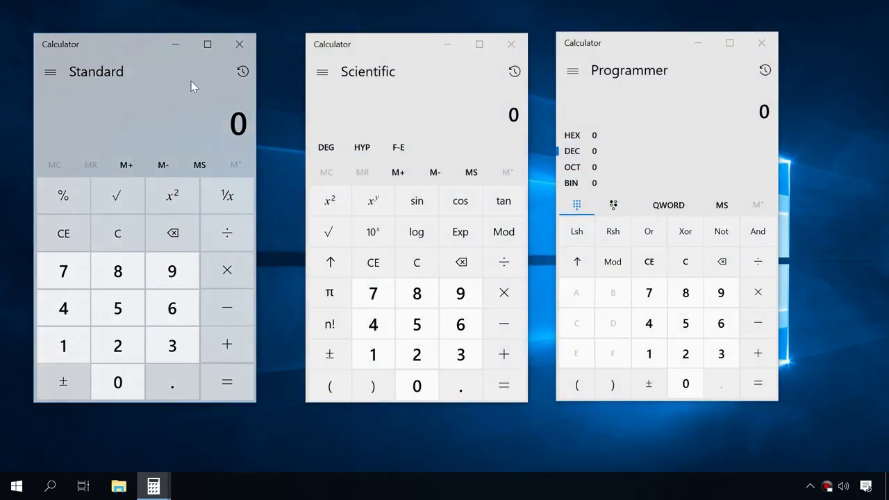
{"action": "left_click", "coordinate": [240, 73]}
{"action": "left_click", "coordinate": [514, 72]}
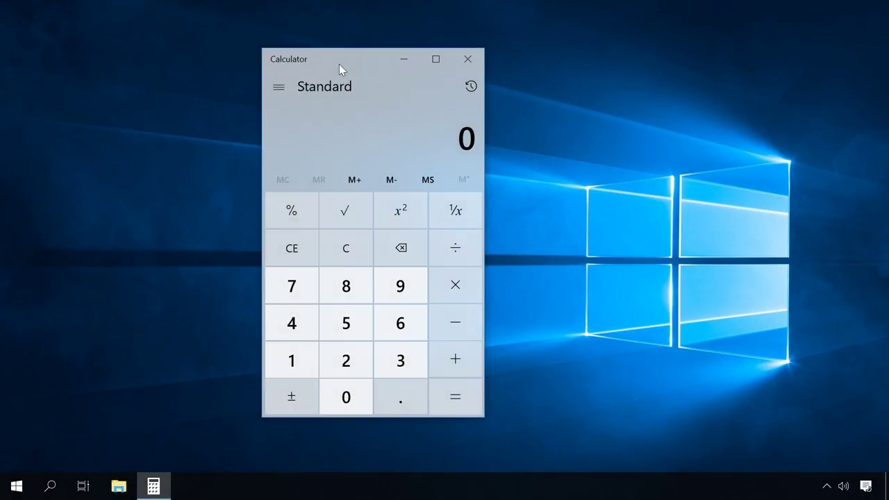
Store 9 in memory, clear the display to 0, then recall 9 from memory
{"action": "left_click", "coordinate": [414, 280]}
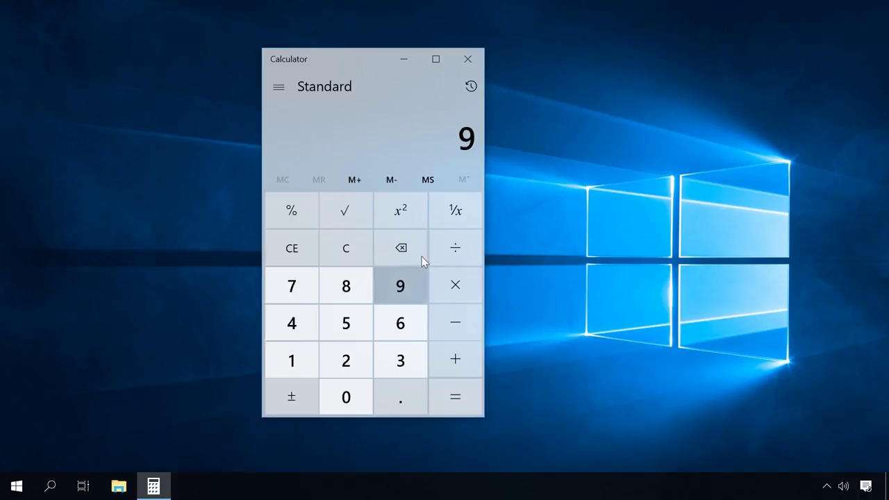
{"action": "left_click", "coordinate": [428, 180]}
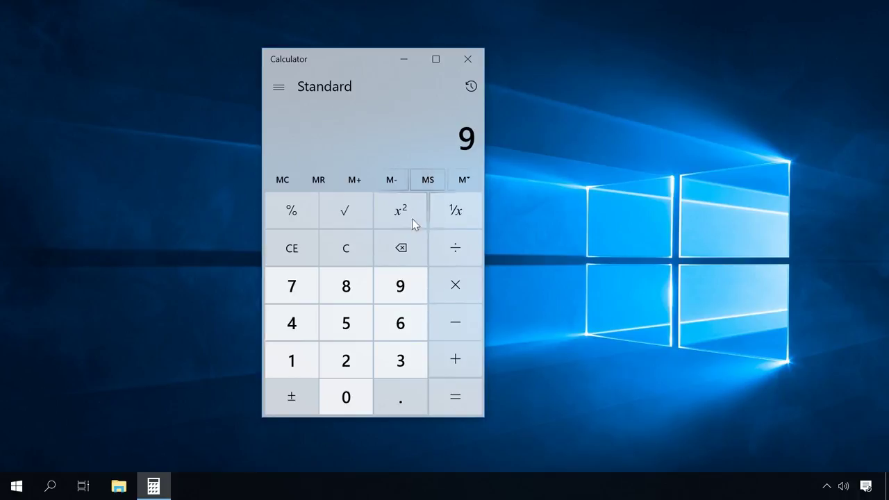
{"action": "left_click", "coordinate": [346, 396]}
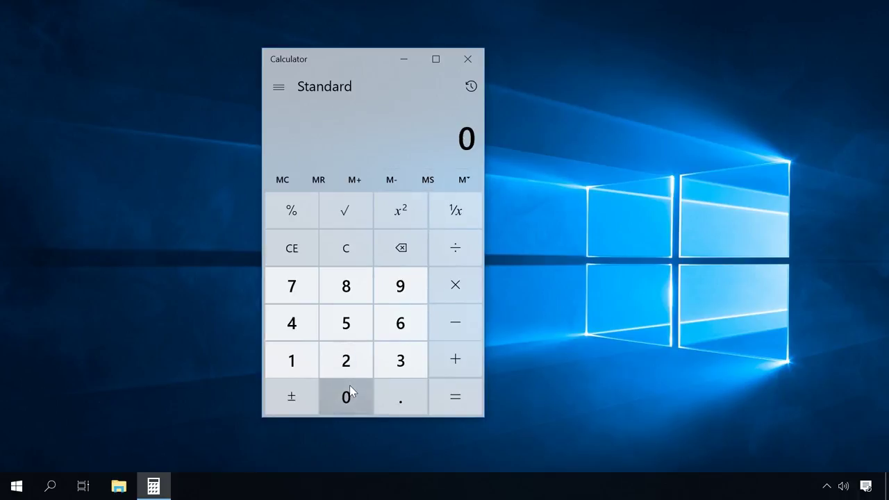
{"action": "left_click", "coordinate": [320, 180]}
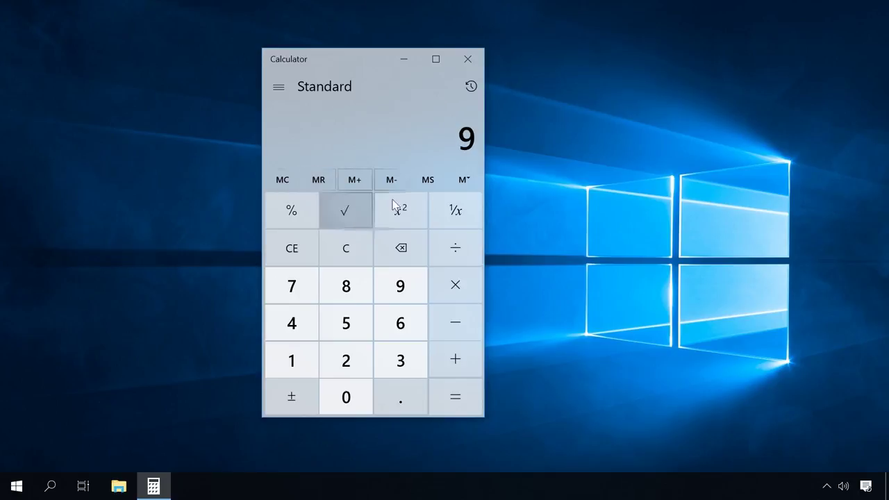
In the Memory list, add 9 to reach 18, subtract back to 9, then clear memory
{"action": "left_click", "coordinate": [459, 181]}
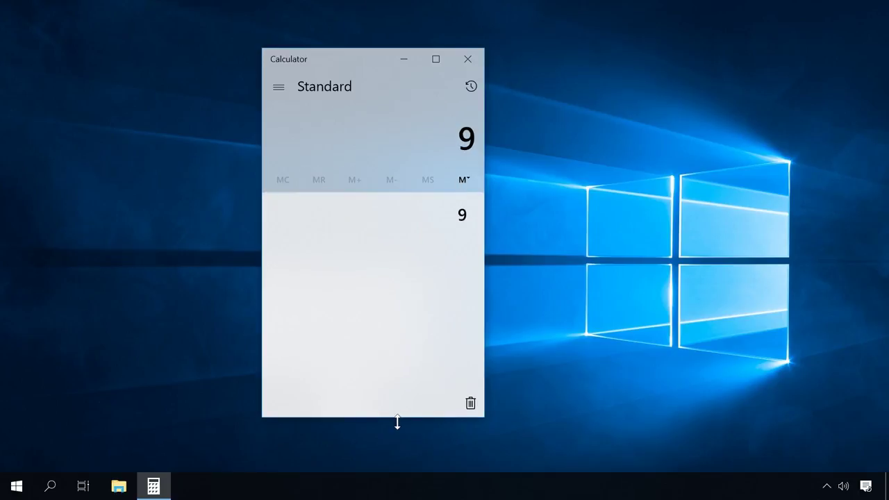
{"action": "left_click_drag", "start_coordinate": [397, 419], "coordinate": [393, 468]}
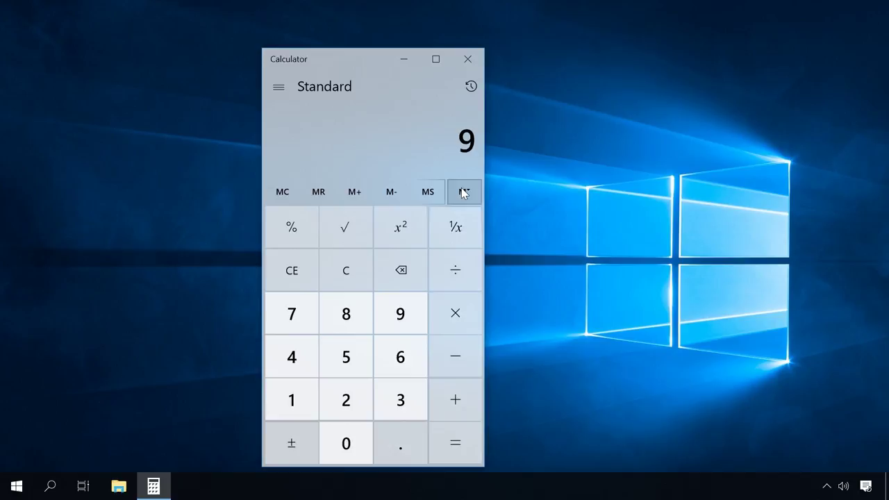
{"action": "left_click", "coordinate": [464, 192]}
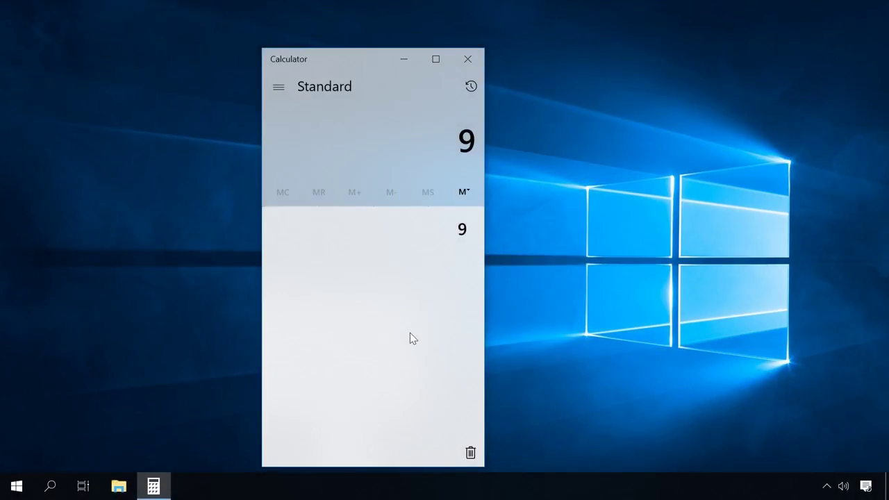
{"action": "mouse_move", "coordinate": [470, 245]}
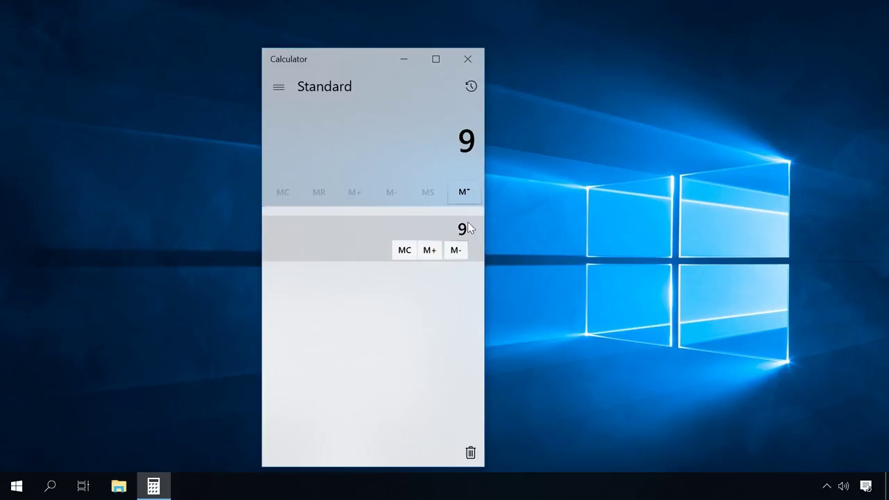
{"action": "left_click", "coordinate": [430, 251]}
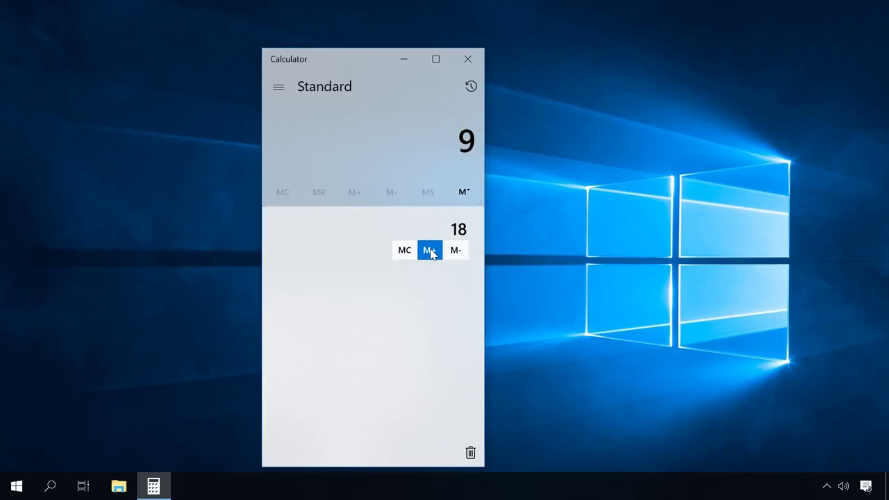
{"action": "left_click", "coordinate": [453, 251]}
{"action": "left_click", "coordinate": [405, 251]}
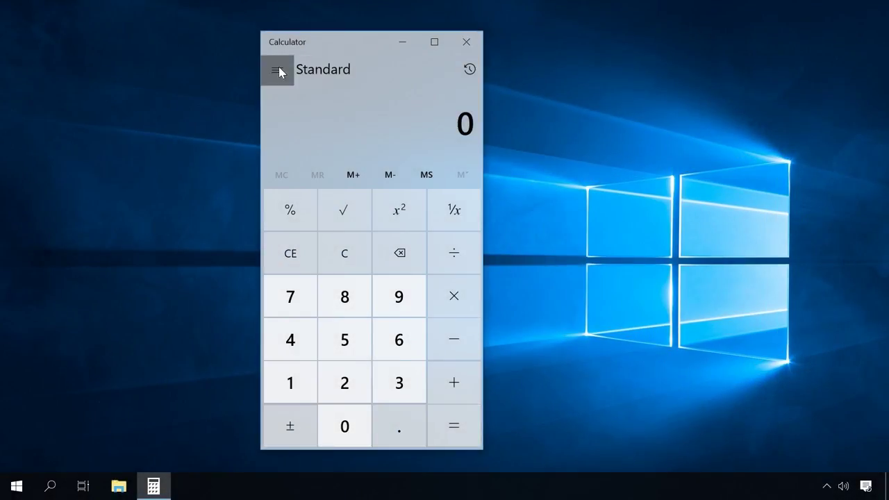
In Date Calculation, set the end date to October 29, 2018, counting from October 22
{"action": "left_click", "coordinate": [279, 71]}
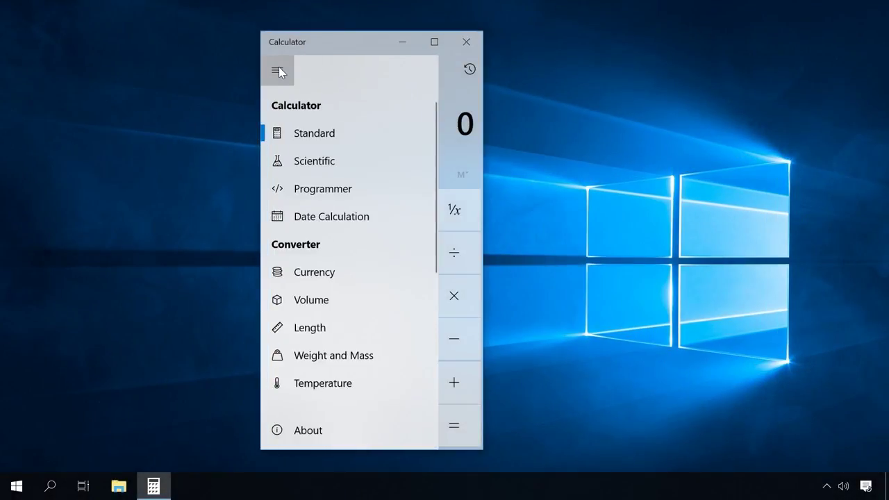
{"action": "left_click", "coordinate": [322, 211]}
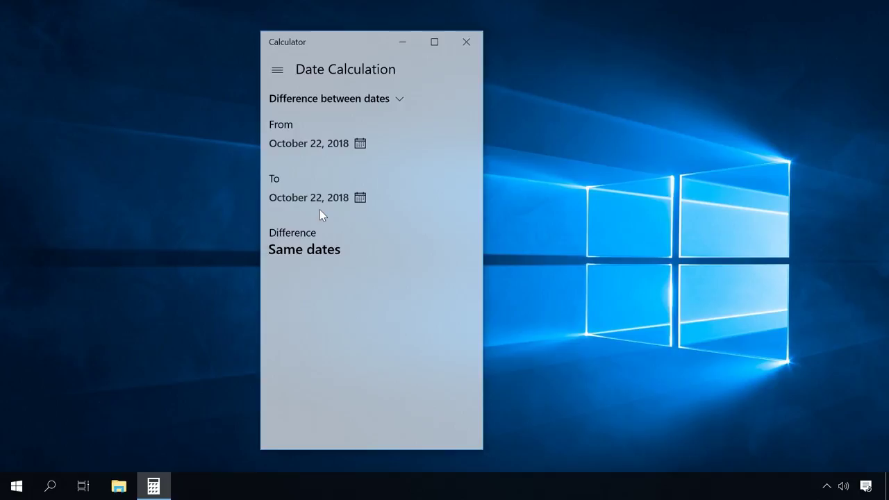
{"action": "left_click", "coordinate": [307, 199]}
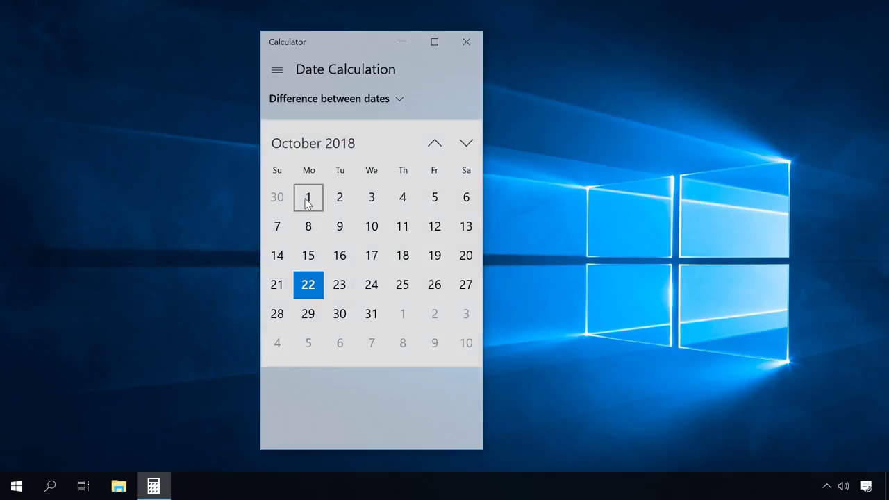
{"action": "left_click", "coordinate": [307, 312]}
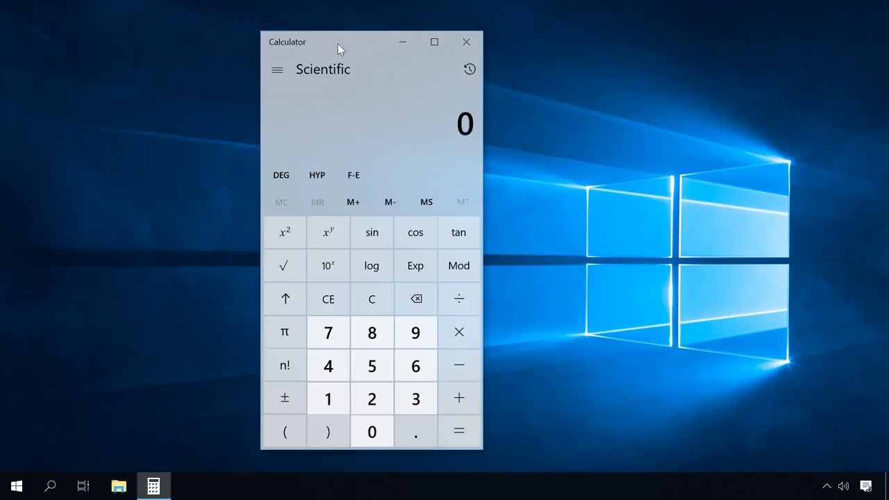
Take √9, store the result 3 in memory, then clear the memory with Ctrl+L
{"action": "left_click", "coordinate": [421, 339]}
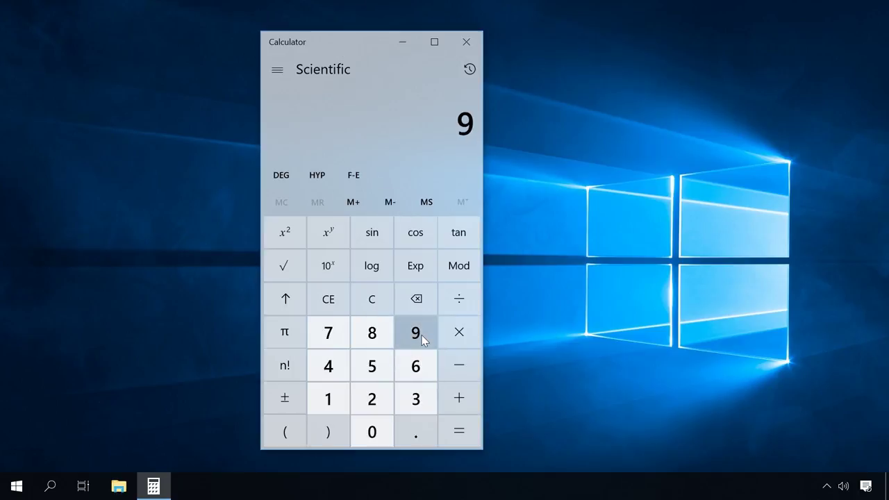
{"action": "key", "text": "shift+2"}
{"action": "left_click", "coordinate": [428, 204]}
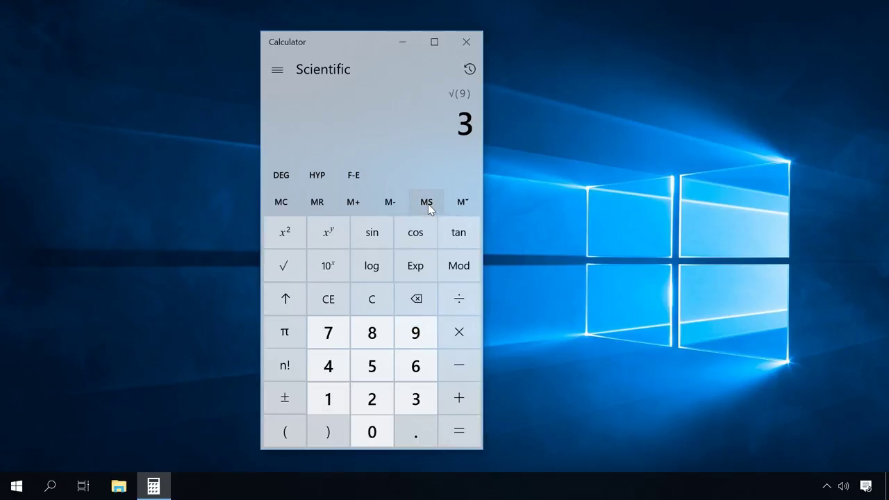
{"action": "key", "text": "ctrl+l"}
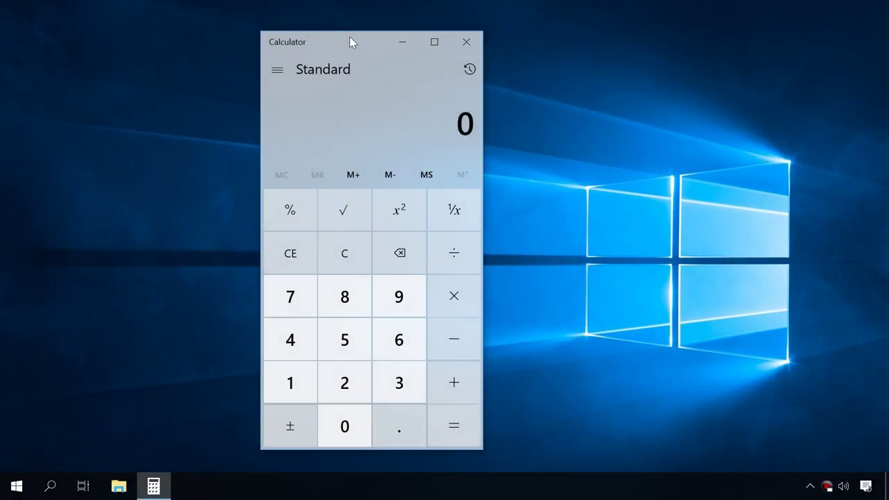
In the Currency converter, enter 1 and set United States - Dollar as the source currency
{"action": "left_click", "coordinate": [277, 69]}
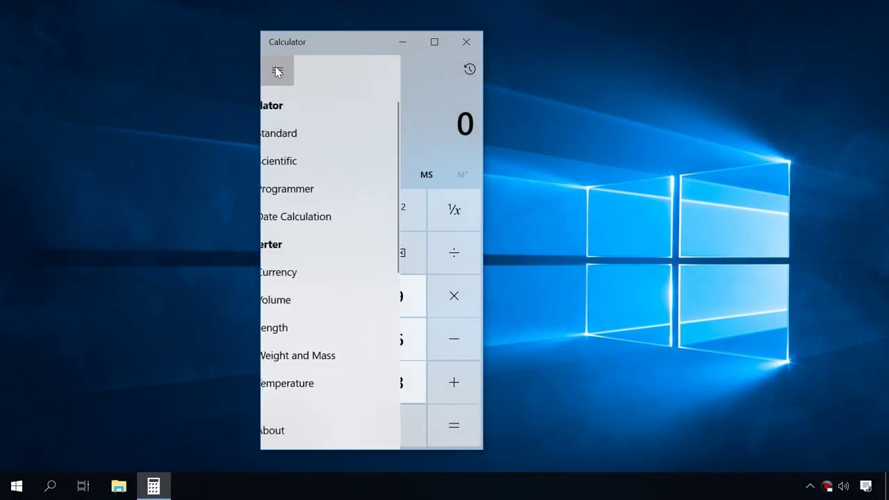
{"action": "left_click", "coordinate": [303, 270]}
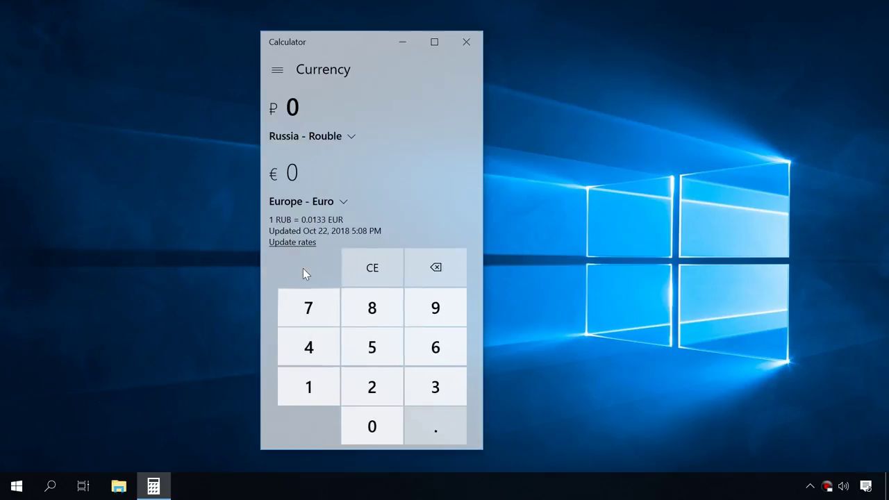
{"action": "type", "text": "1"}
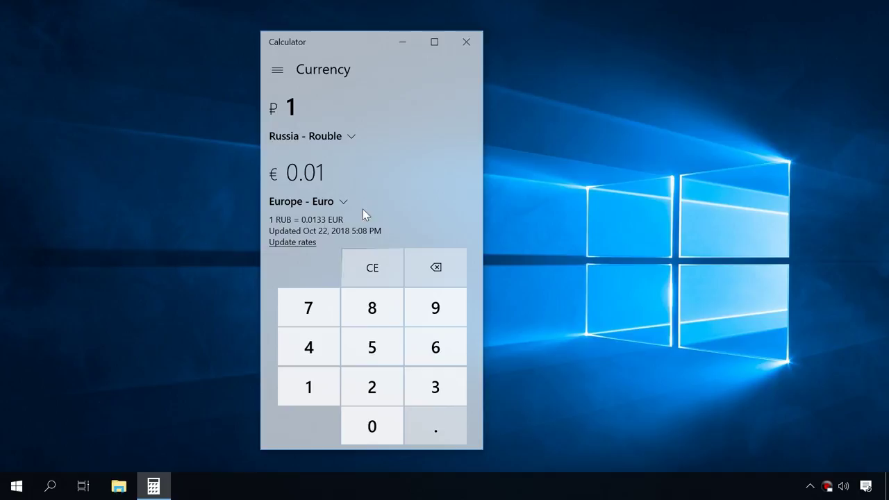
{"action": "left_click", "coordinate": [328, 137]}
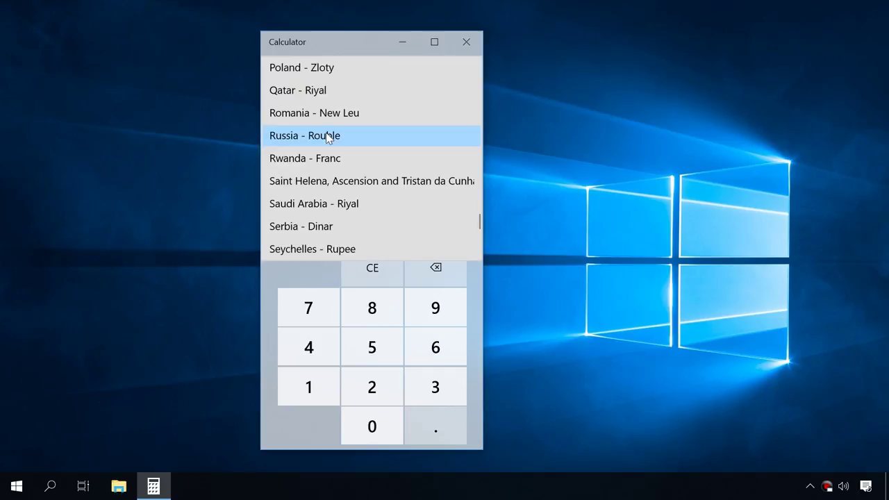
{"action": "key", "text": "u"}
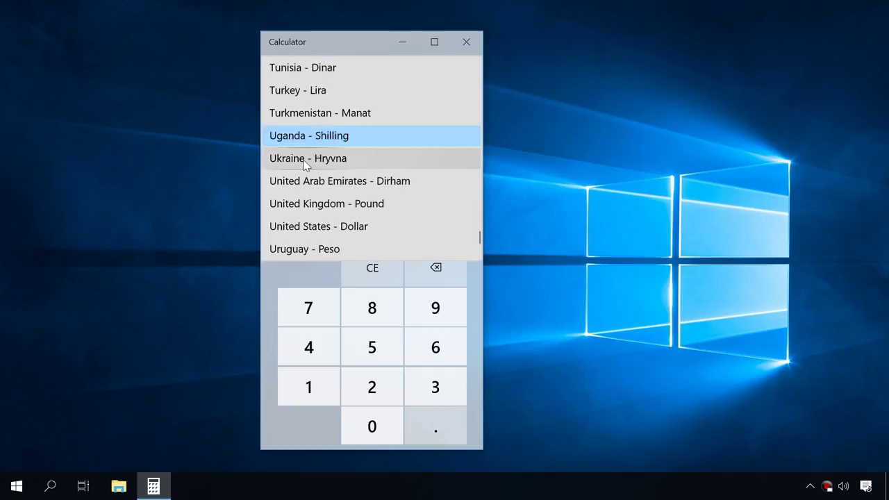
{"action": "left_click", "coordinate": [305, 161]}
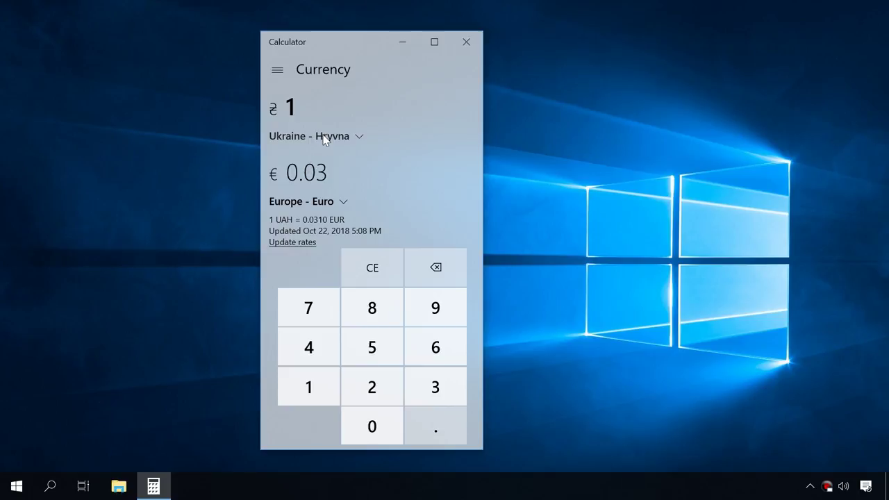
{"action": "left_click", "coordinate": [325, 137]}
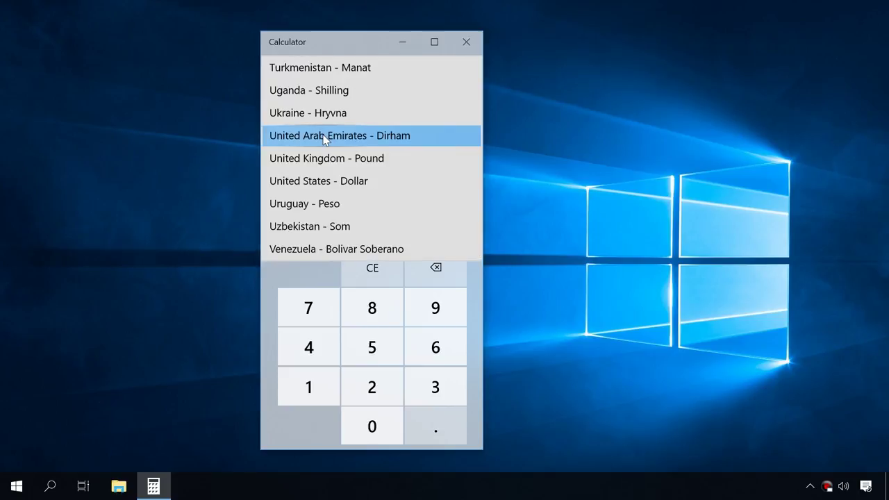
{"action": "left_click", "coordinate": [332, 180]}
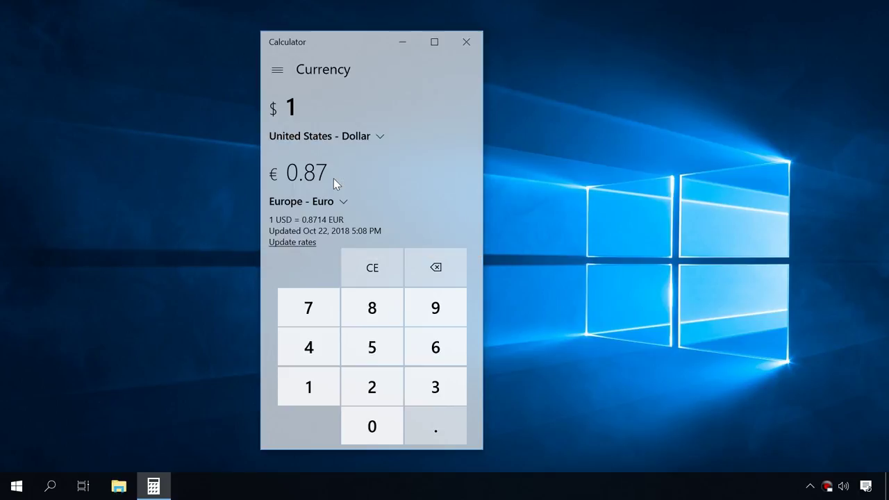
Set Russia - Rouble as the target currency and update the exchange rates
{"action": "left_click", "coordinate": [319, 202]}
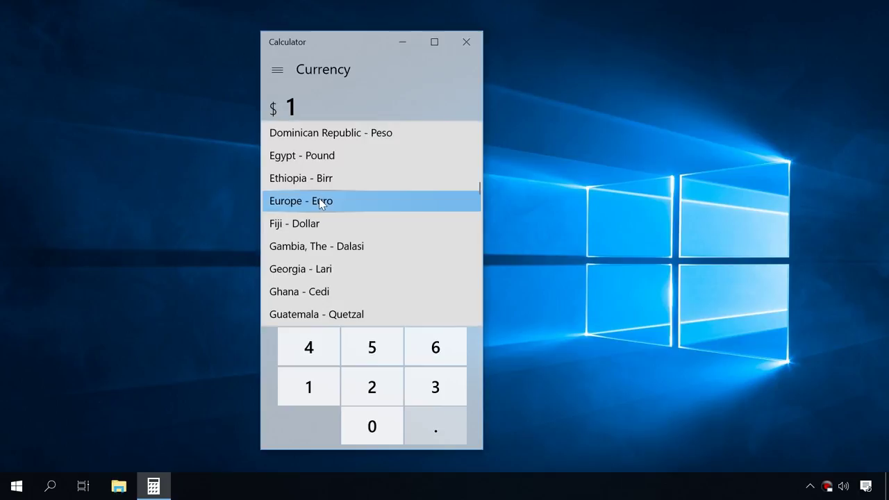
{"action": "scroll", "coordinate": [321, 203], "scroll_direction": "down", "scroll_amount": 15}
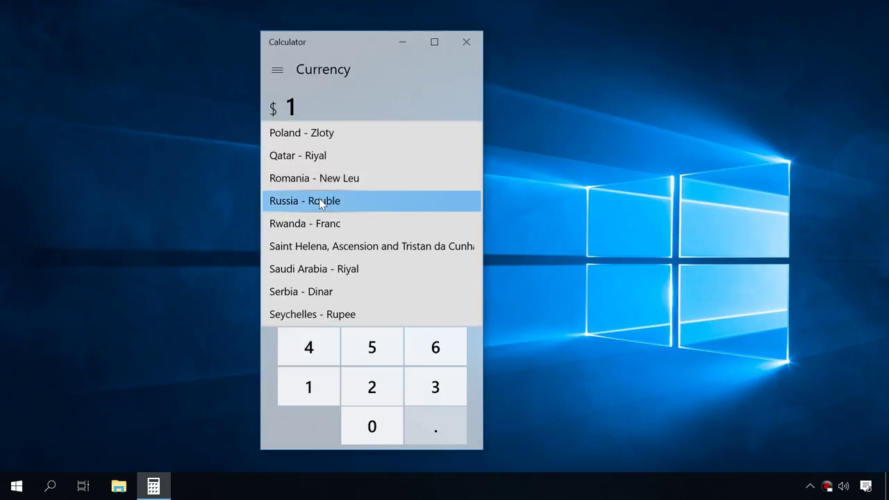
{"action": "left_click", "coordinate": [321, 201]}
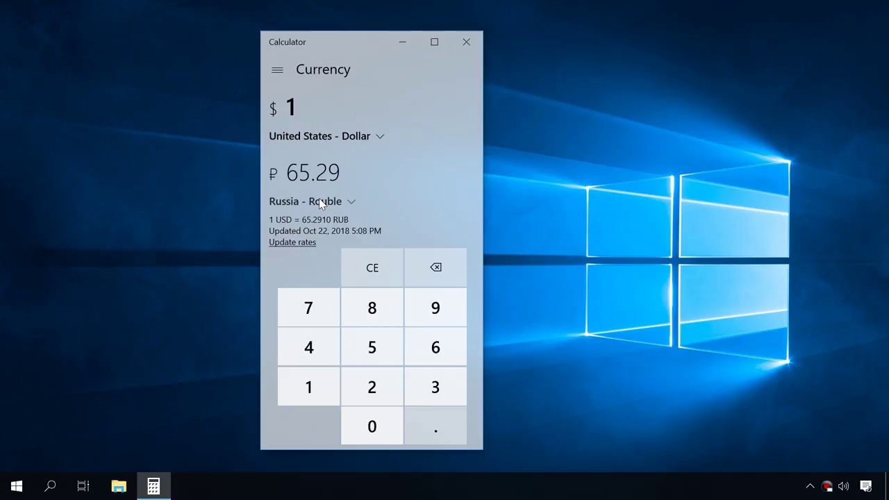
{"action": "left_click", "coordinate": [308, 240]}
{"action": "left_click", "coordinate": [281, 243]}
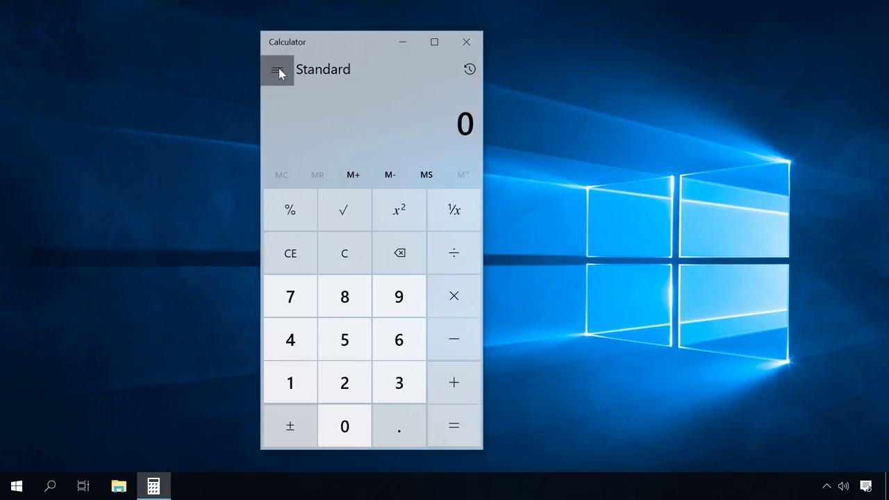
In the Volume converter, enter 50,000,000 liters to get about 13,208,602.6 US gallons
{"action": "left_click", "coordinate": [278, 69]}
{"action": "left_click", "coordinate": [311, 302]}
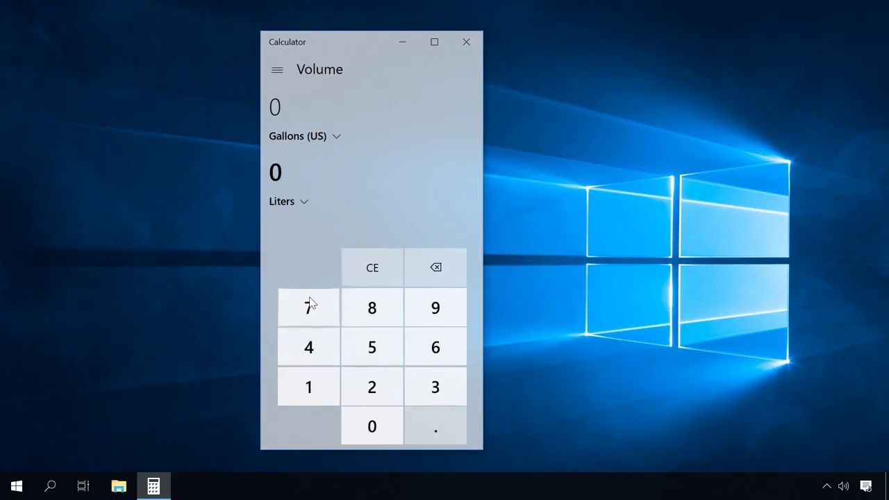
{"action": "type", "text": "5"}
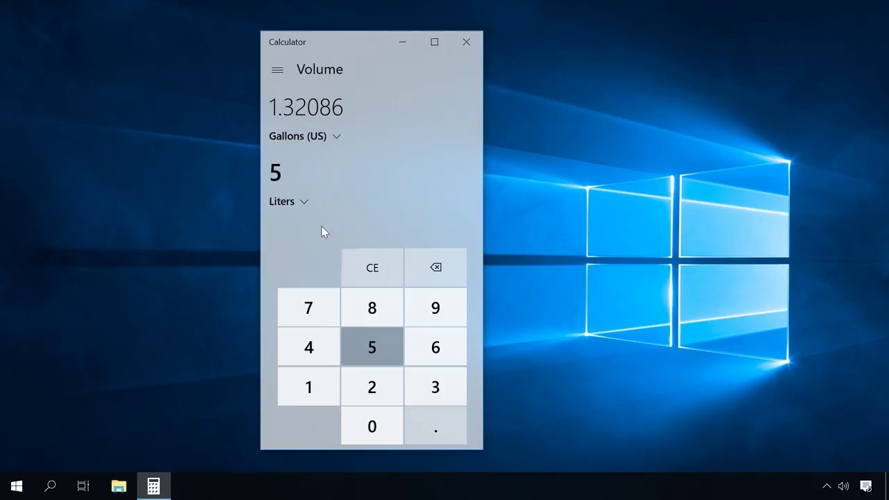
{"action": "left_click", "coordinate": [360, 419]}
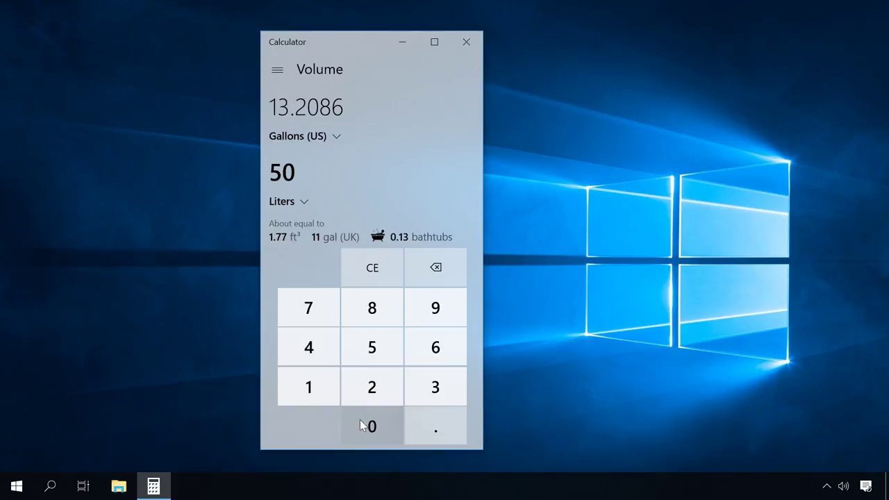
{"action": "left_click", "coordinate": [360, 419]}
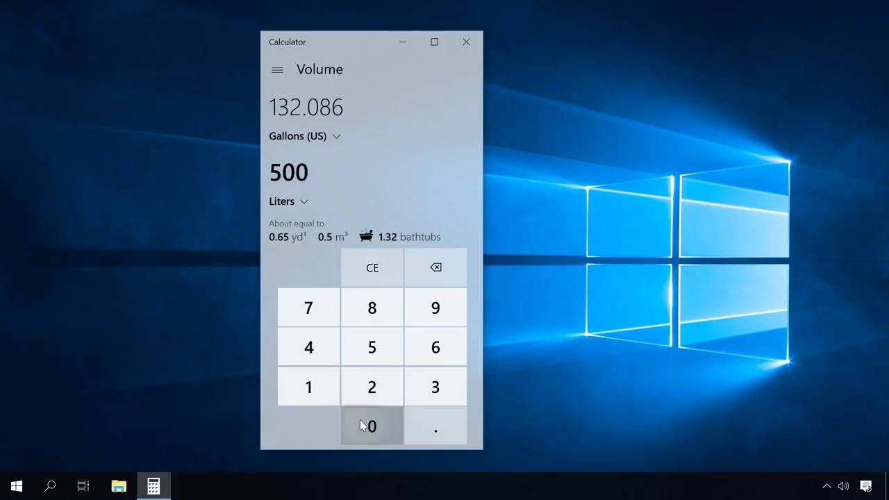
{"action": "left_click", "coordinate": [360, 420]}
{"action": "left_click", "coordinate": [360, 420]}
{"action": "left_click", "coordinate": [360, 420]}
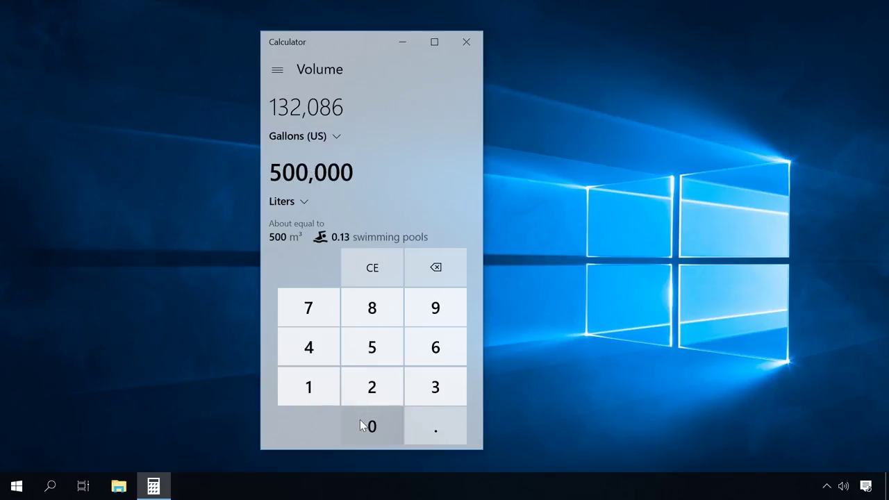
{"action": "left_click", "coordinate": [360, 419]}
{"action": "left_click", "coordinate": [360, 420]}
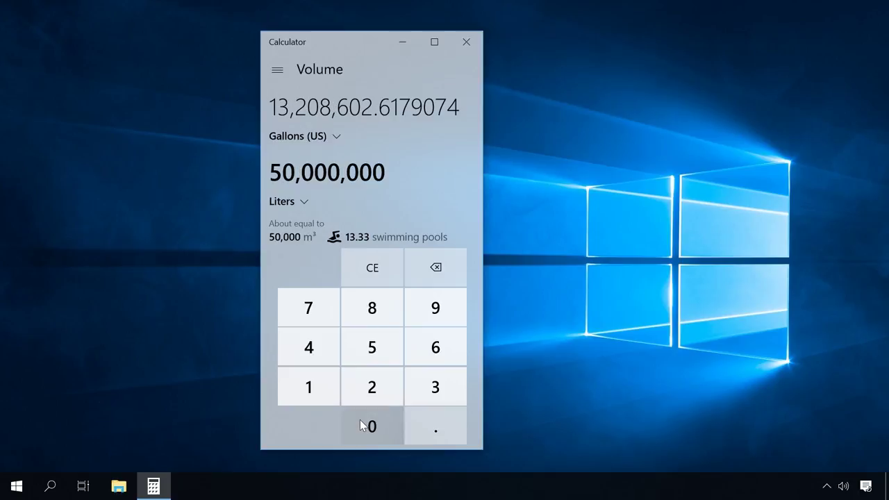
{"action": "left_click", "coordinate": [360, 419]}
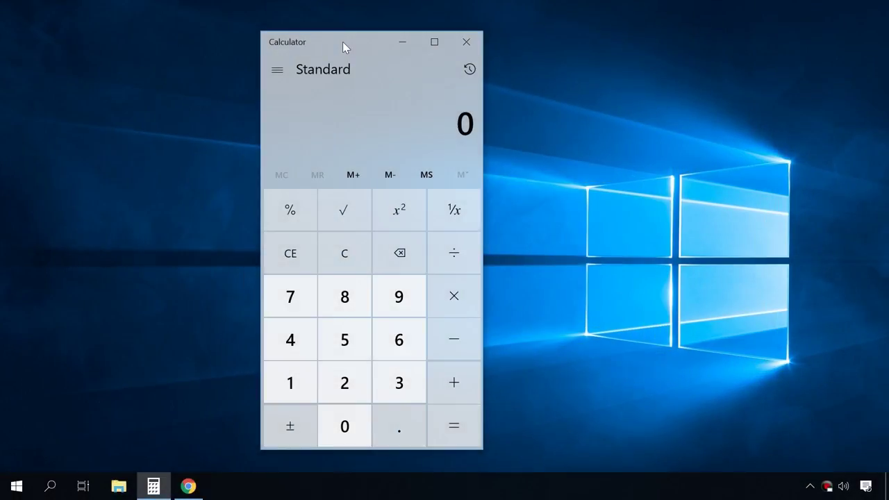
Convert 100 pounds to kilograms in the Weight and Mass converter
{"action": "left_click", "coordinate": [278, 71]}
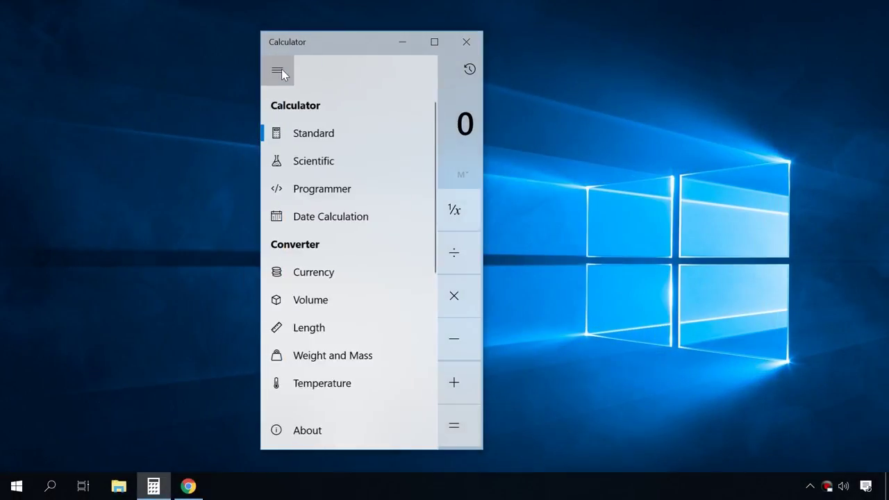
{"action": "left_click", "coordinate": [330, 353]}
{"action": "type", "text": "100"}
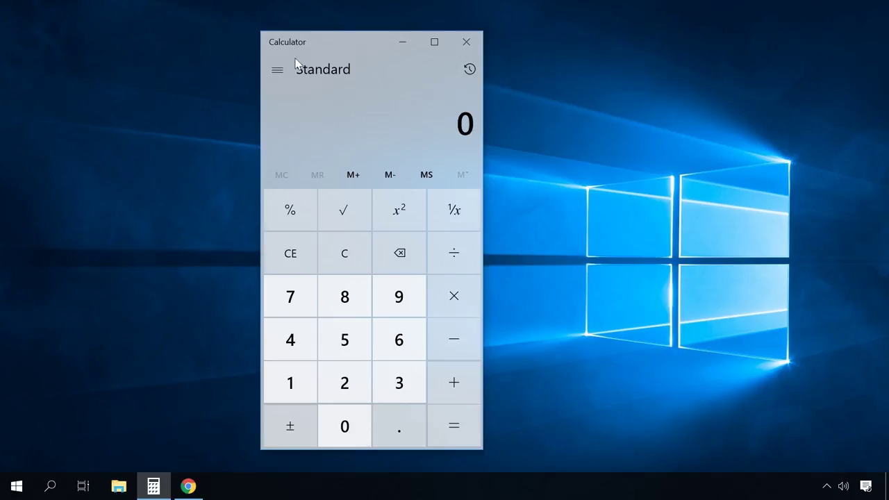
Convert 1 degree Celsius to Fahrenheit in the Temperature converter, then reopen the modes list
{"action": "left_click", "coordinate": [278, 70]}
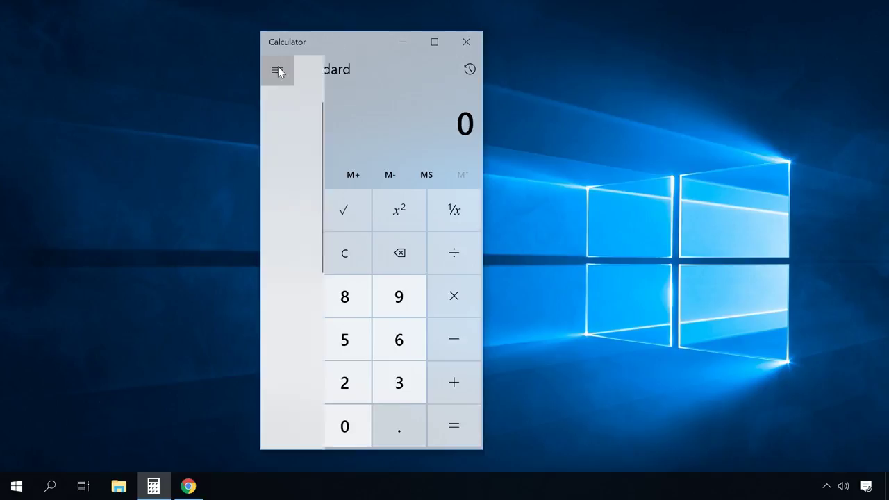
{"action": "left_click", "coordinate": [314, 381]}
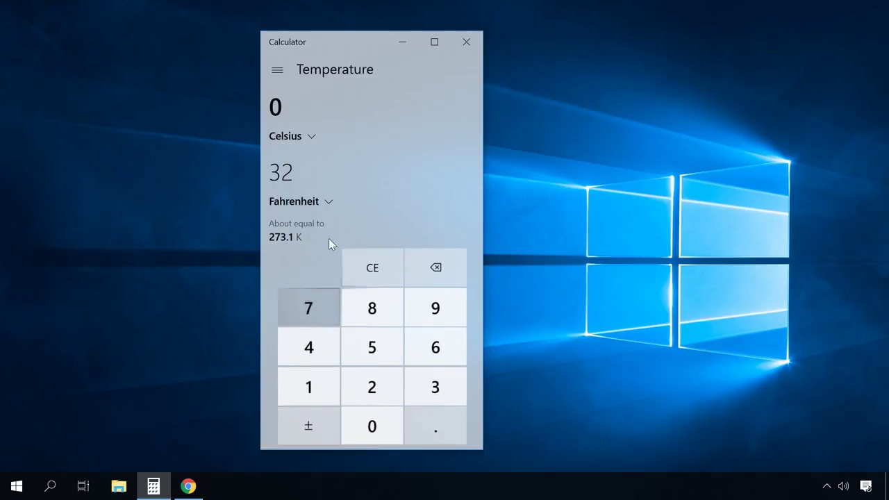
{"action": "left_click", "coordinate": [316, 388]}
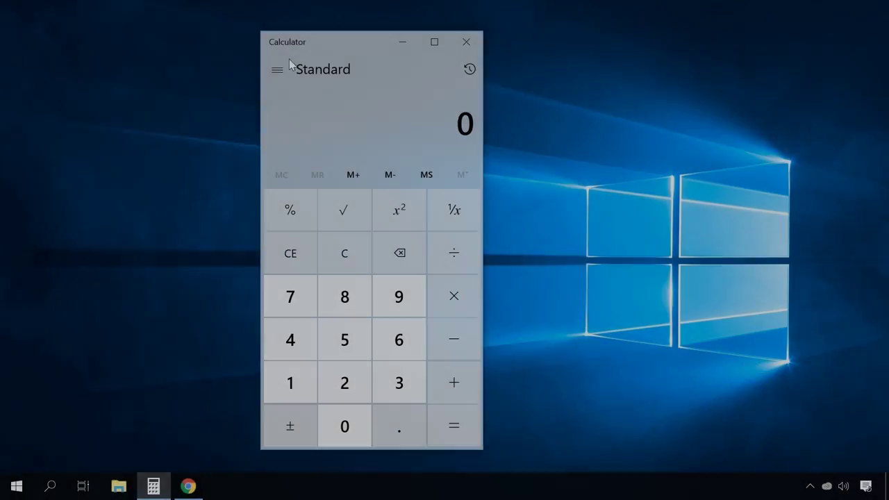
{"action": "left_click", "coordinate": [277, 70]}
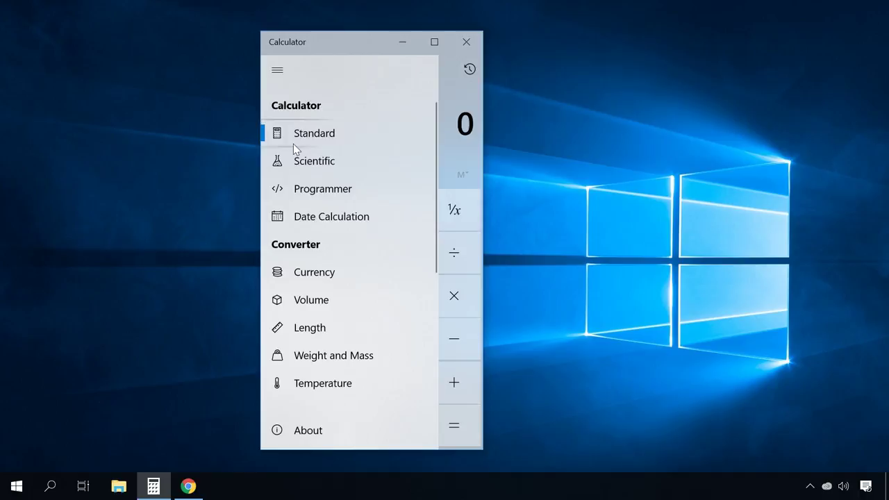
{"action": "scroll", "coordinate": [316, 259], "scroll_direction": "down", "scroll_amount": 4}
In the Speed converter, enter 100 mph to get 160.92 km/h, and show the target units
{"action": "left_click", "coordinate": [311, 254]}
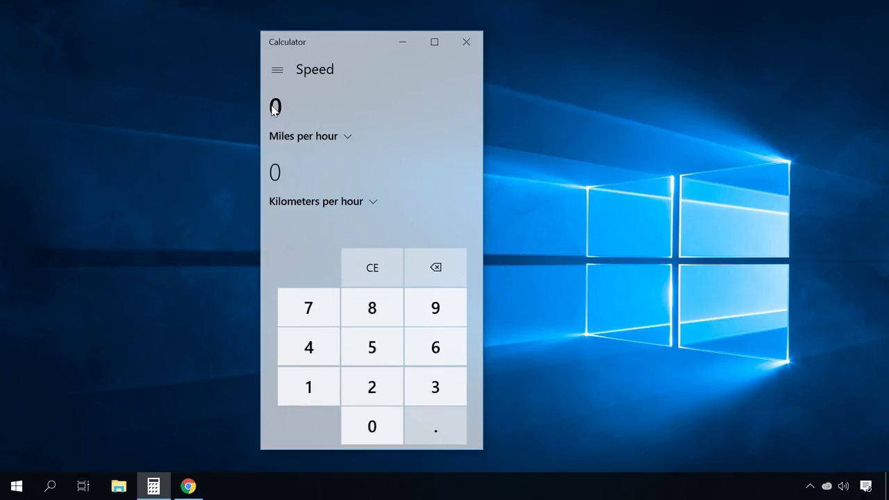
{"action": "left_click", "coordinate": [275, 174]}
{"action": "left_click", "coordinate": [275, 112]}
{"action": "left_click", "coordinate": [314, 403]}
{"action": "left_click", "coordinate": [360, 423]}
{"action": "left_click", "coordinate": [361, 423]}
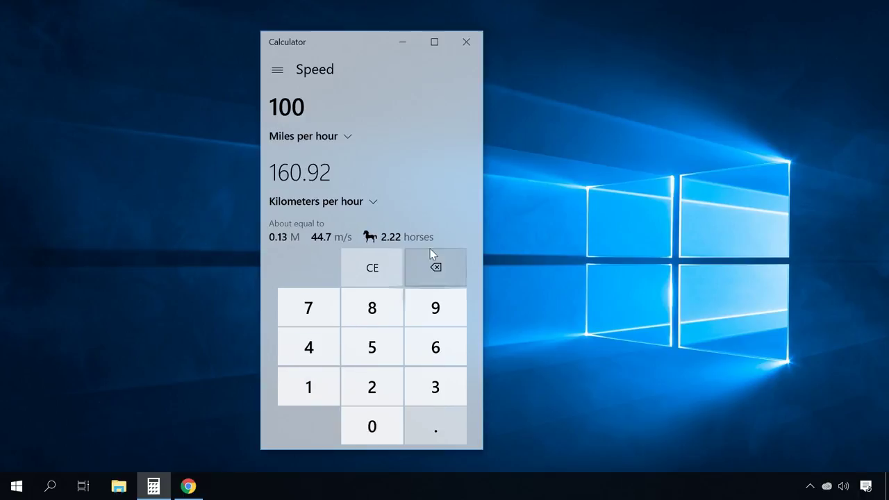
{"action": "left_click", "coordinate": [352, 202]}
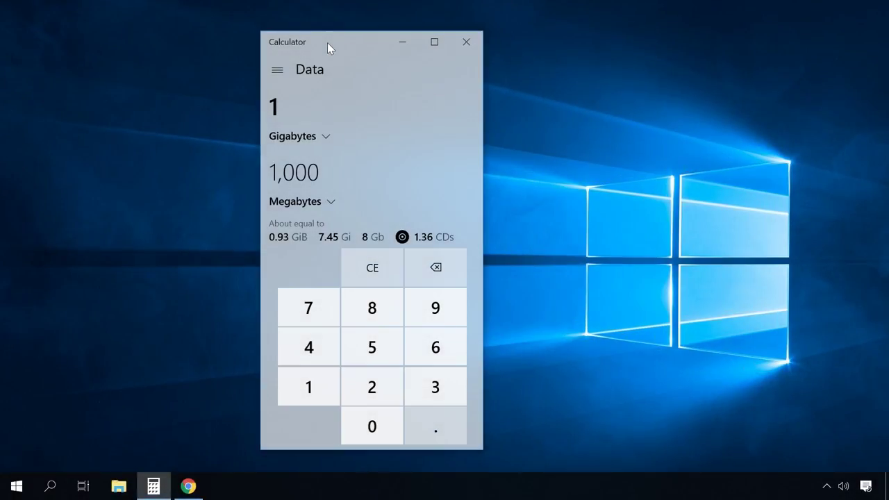
Browse the Data converter's unit list, from bits through exabytes to zebibits
{"action": "left_click", "coordinate": [306, 203]}
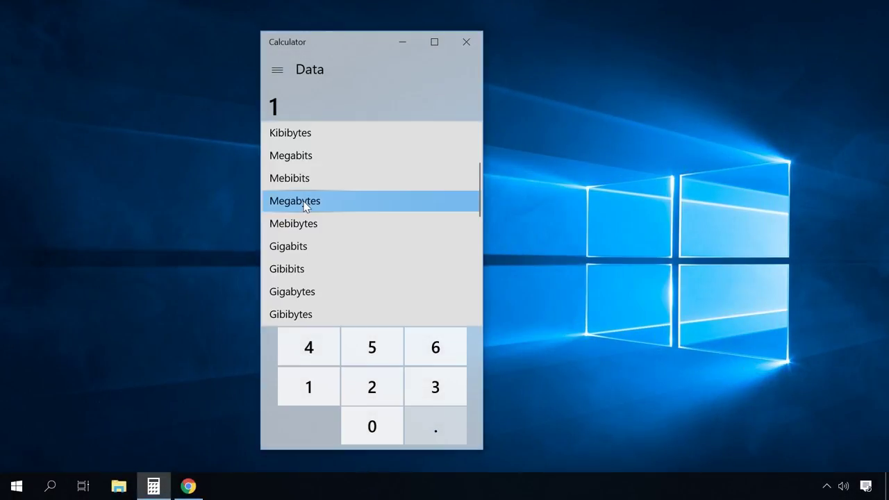
{"action": "scroll", "coordinate": [303, 206], "scroll_direction": "up", "scroll_amount": 3}
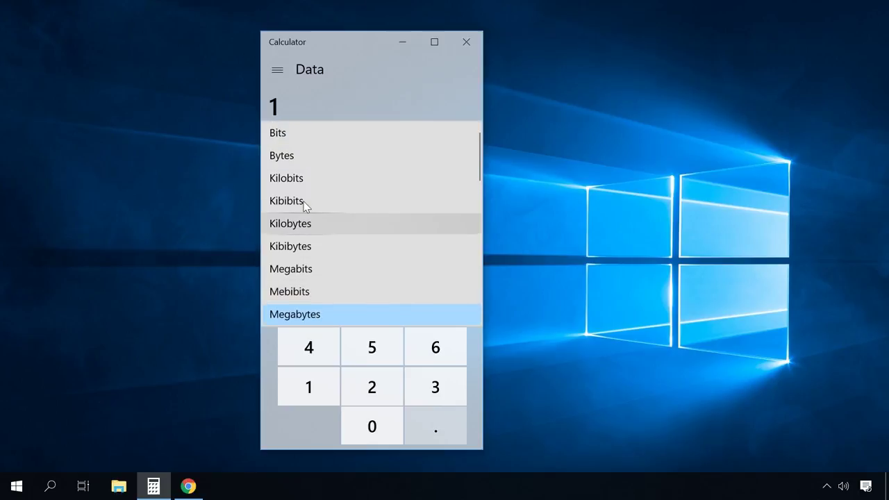
{"action": "scroll", "coordinate": [304, 206], "scroll_direction": "down", "scroll_amount": 5}
{"action": "scroll", "coordinate": [306, 205], "scroll_direction": "down", "scroll_amount": 5}
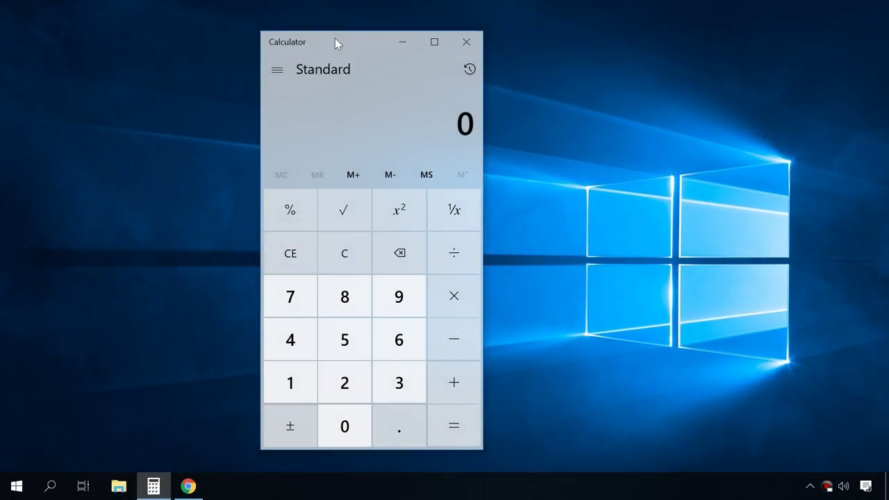
In the Length converter, set Feet as the source unit and enter 1 to get 30.48 centimeters
{"action": "left_click", "coordinate": [277, 70]}
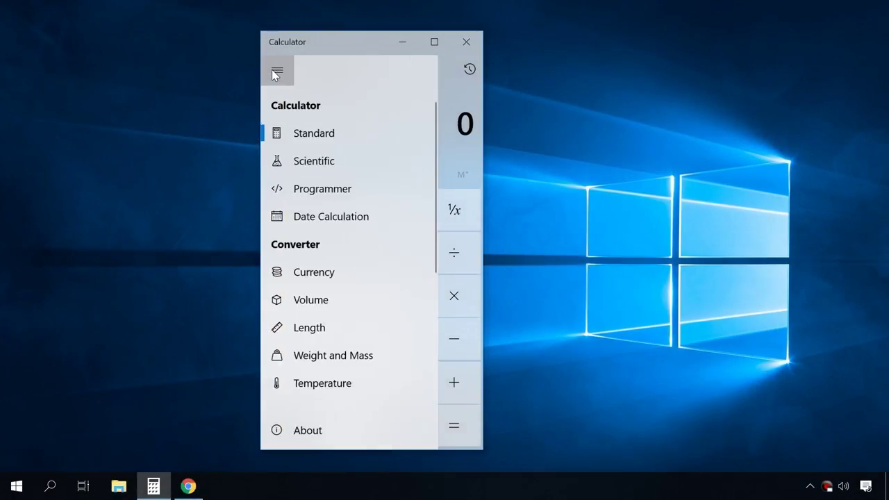
{"action": "scroll", "coordinate": [298, 220], "scroll_direction": "down", "scroll_amount": 5}
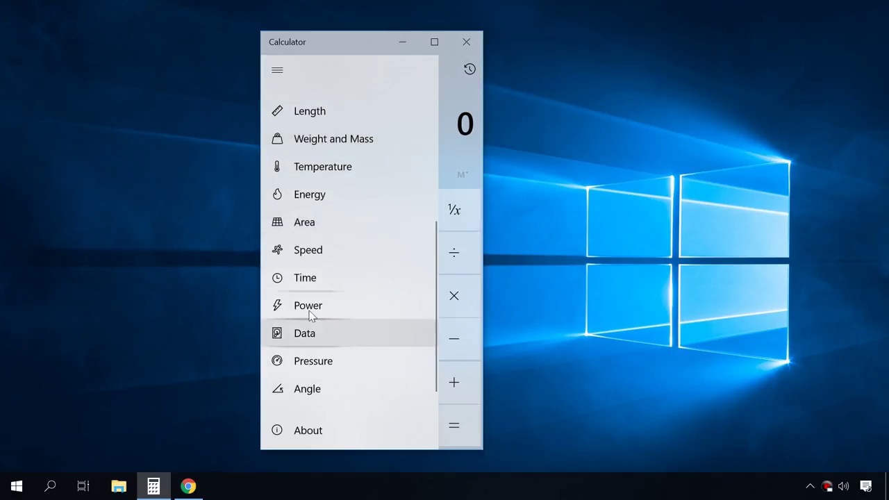
{"action": "scroll", "coordinate": [312, 219], "scroll_direction": "up", "scroll_amount": 2}
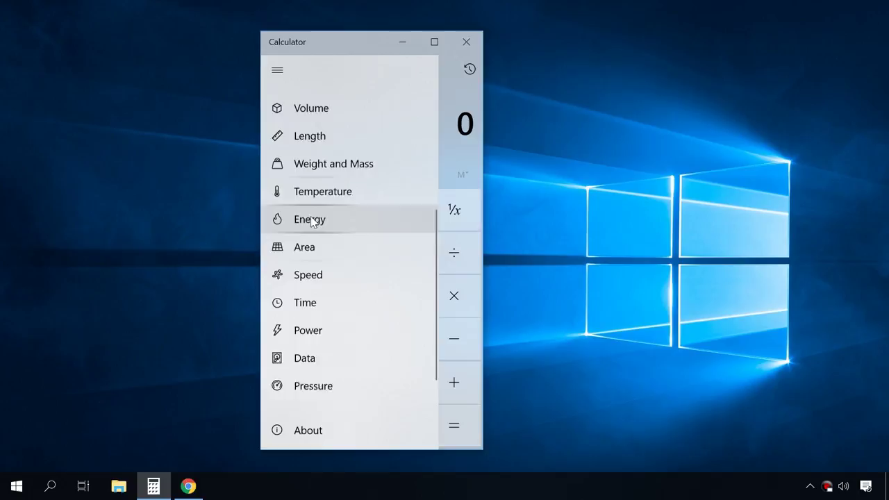
{"action": "left_click", "coordinate": [303, 159]}
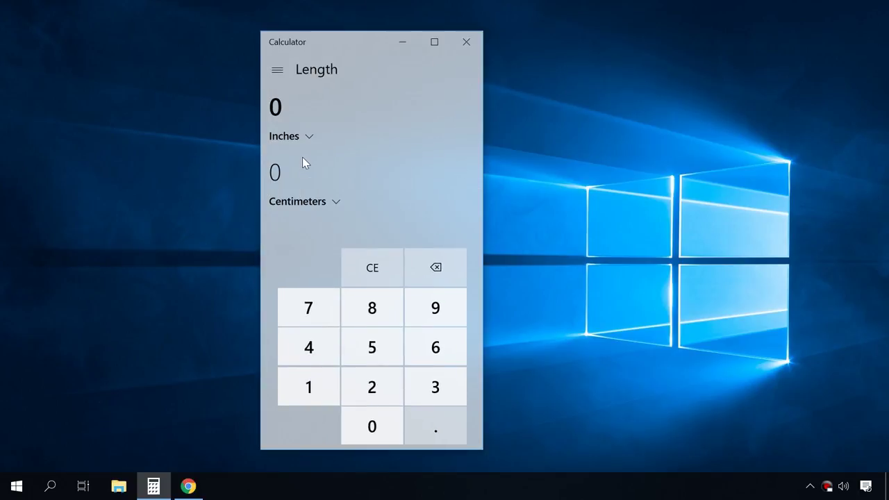
{"action": "left_click", "coordinate": [288, 135]}
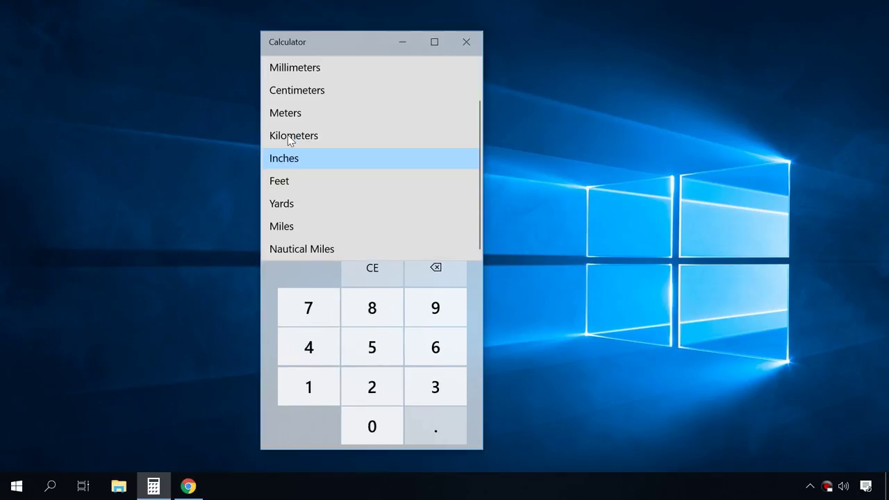
{"action": "left_click", "coordinate": [286, 183]}
{"action": "type", "text": "1"}
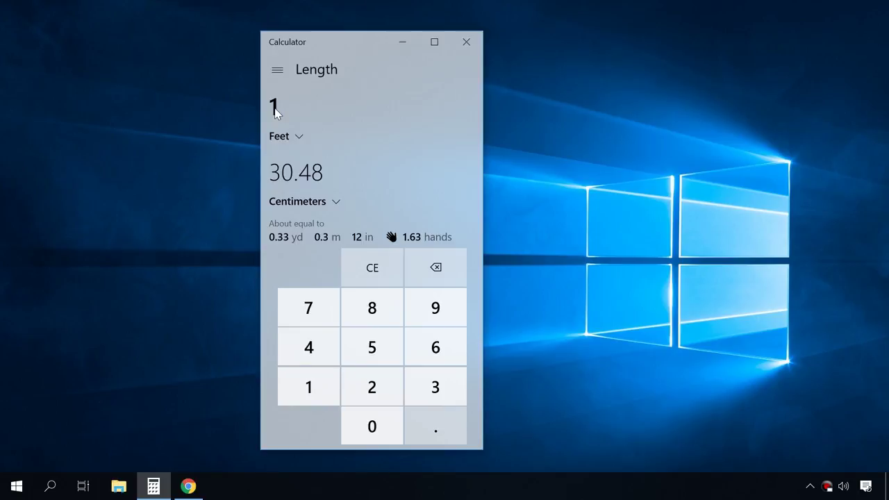
{"action": "left_click", "coordinate": [284, 137]}
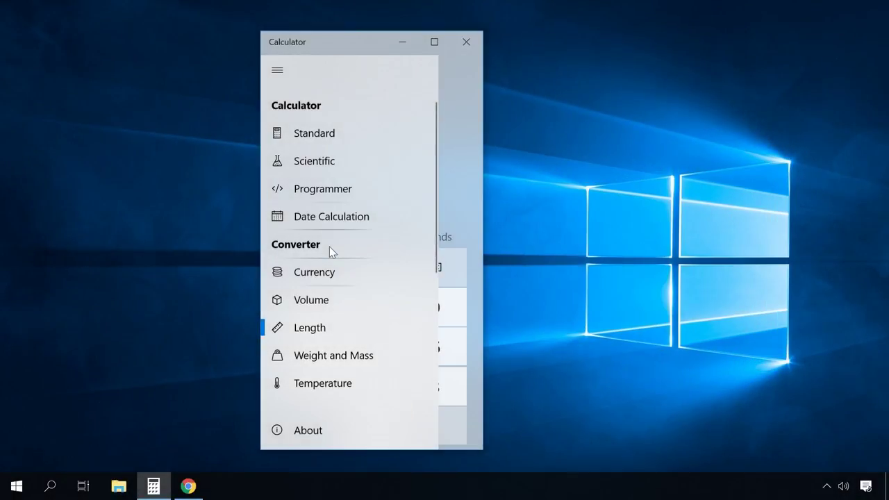
Scroll through the list of converter modes
{"action": "scroll", "coordinate": [330, 247], "scroll_direction": "down", "scroll_amount": 3}
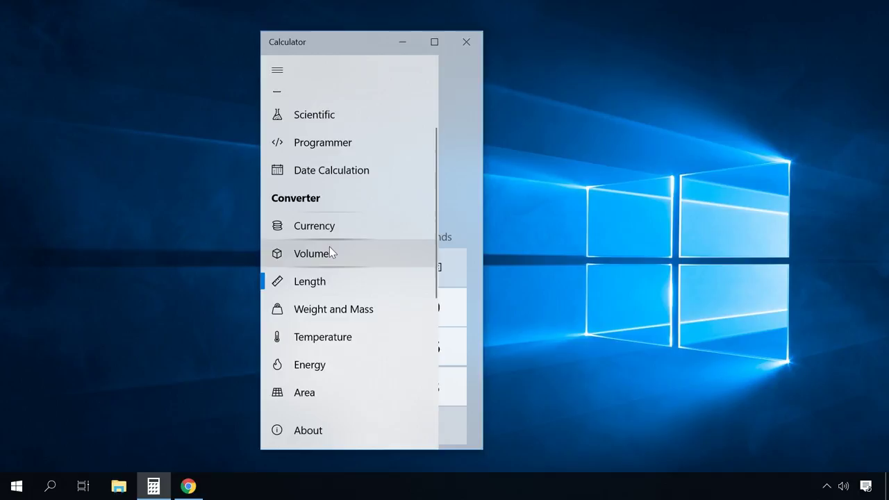
{"action": "scroll", "coordinate": [329, 247], "scroll_direction": "down", "scroll_amount": 4}
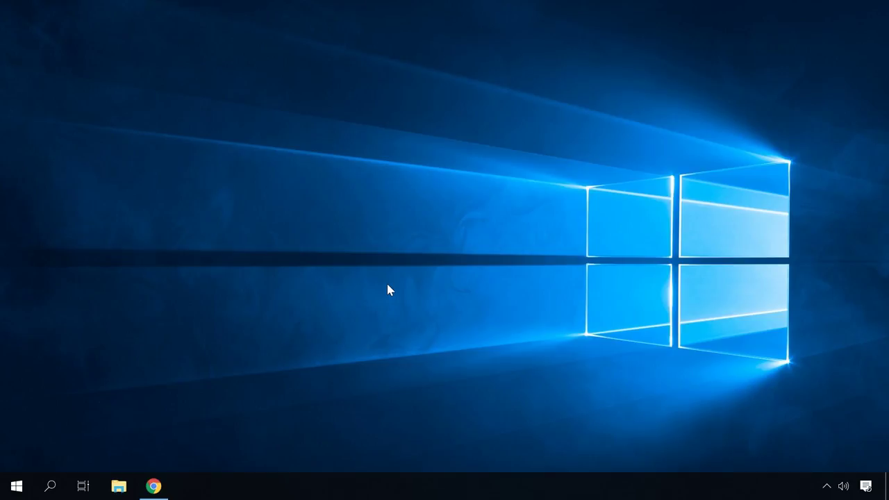
Launch Calculator from a Windows search for 'calc', then close it
{"action": "left_click", "coordinate": [49, 486]}
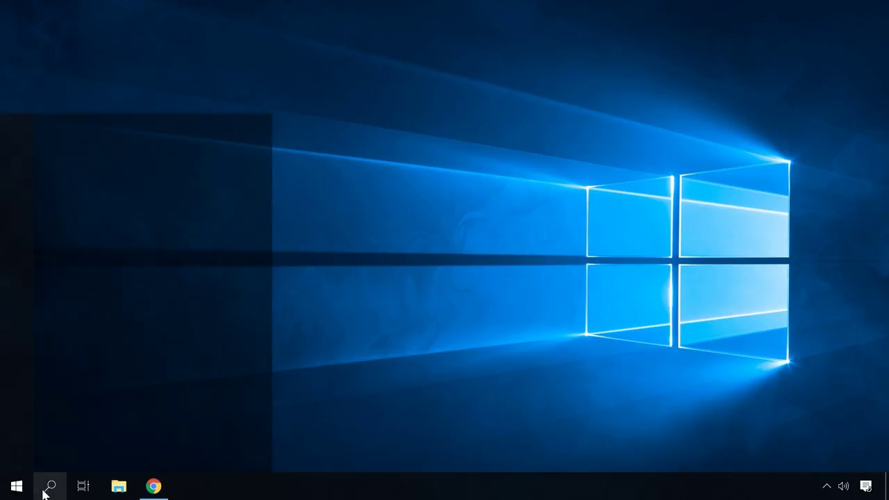
{"action": "type", "text": "calc"}
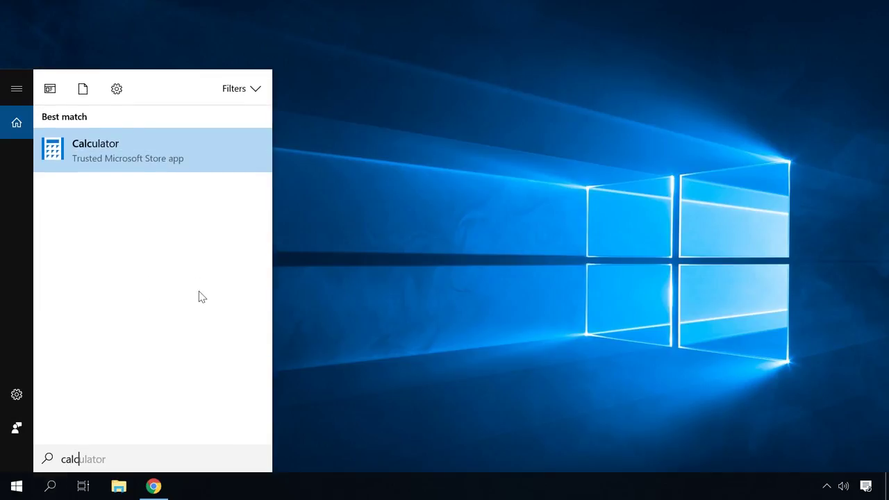
{"action": "left_click", "coordinate": [135, 161]}
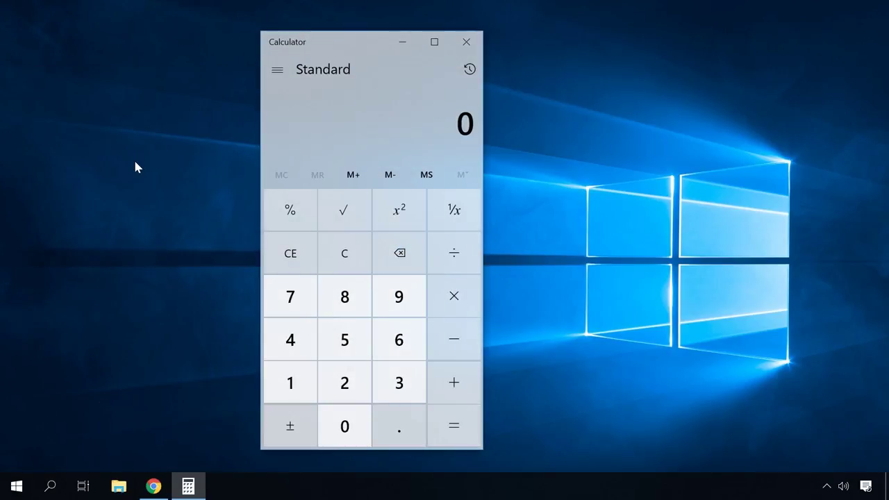
{"action": "left_click", "coordinate": [466, 42]}
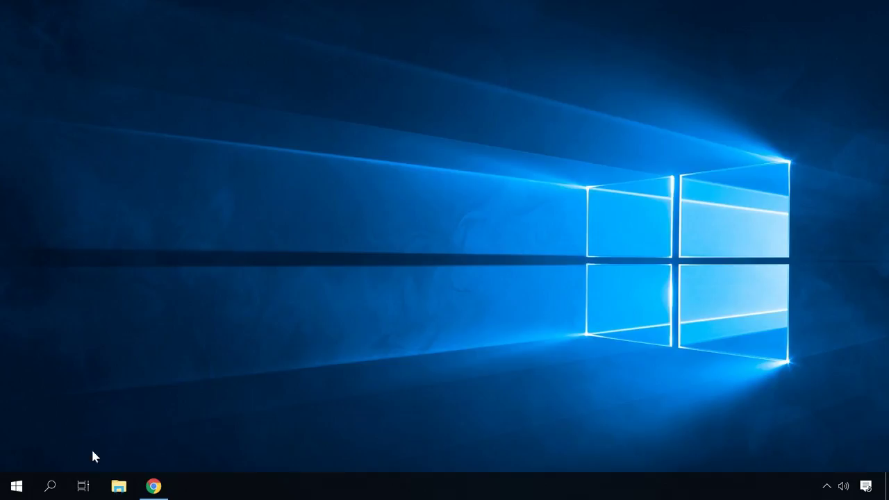
Search Windows for 'store' and launch Microsoft Store
{"action": "left_click", "coordinate": [46, 486]}
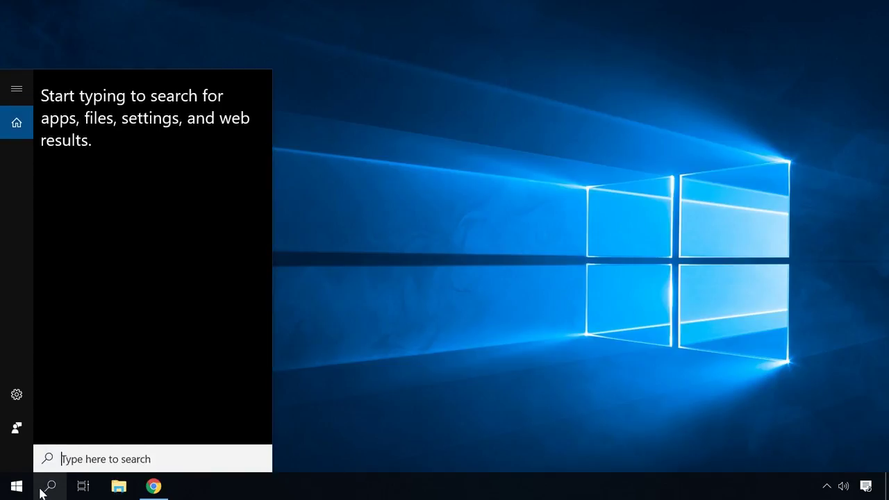
{"action": "type", "text": "store"}
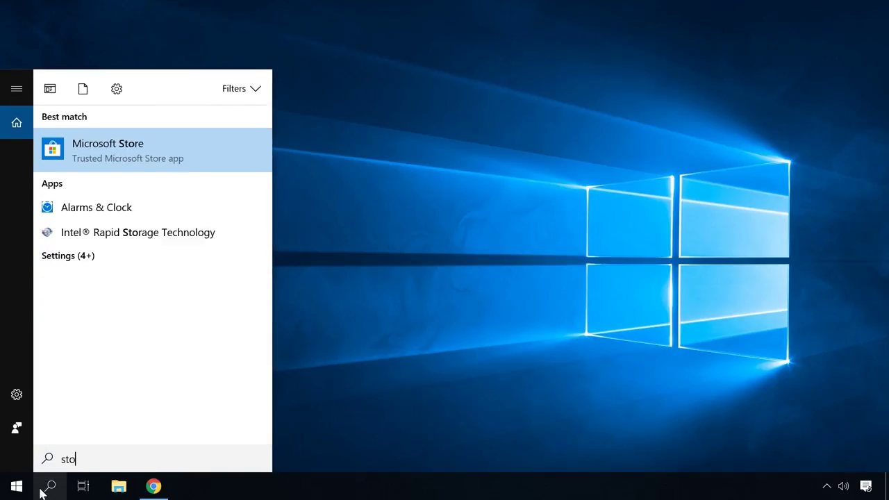
{"action": "left_click", "coordinate": [117, 139]}
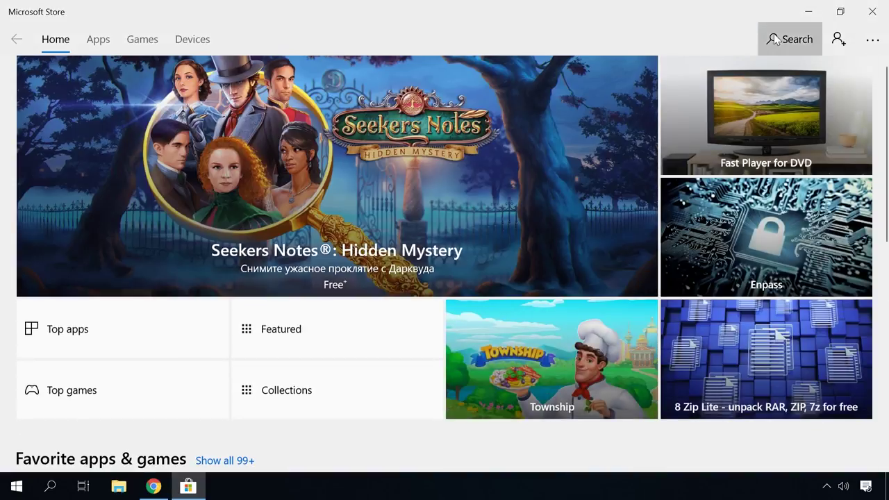
Search the Microsoft Store for 'calc'
{"action": "left_click", "coordinate": [775, 39]}
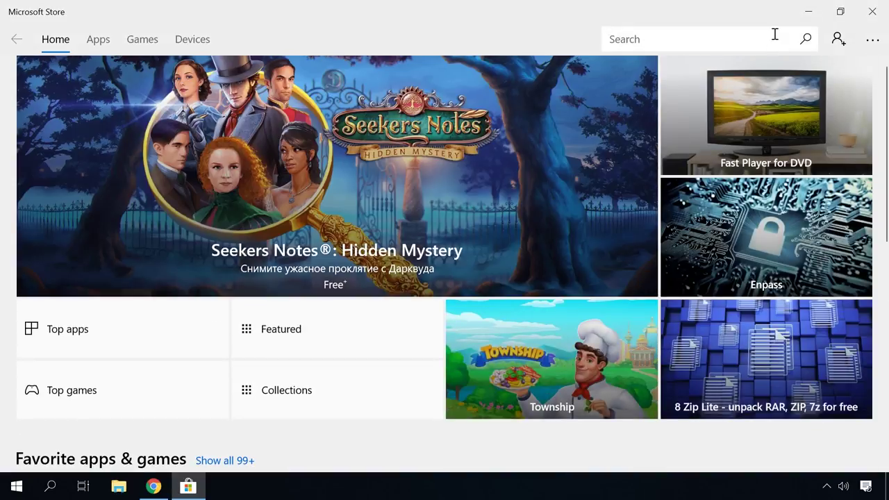
{"action": "type", "text": "calc"}
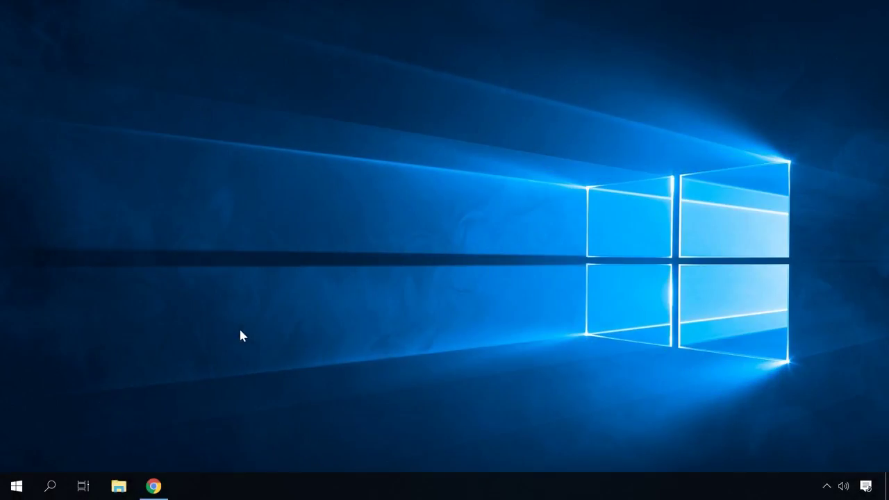
Search 'calc' in Settings' Apps & features and open Calculator's advanced options
{"action": "left_click", "coordinate": [16, 485]}
{"action": "left_click", "coordinate": [16, 426]}
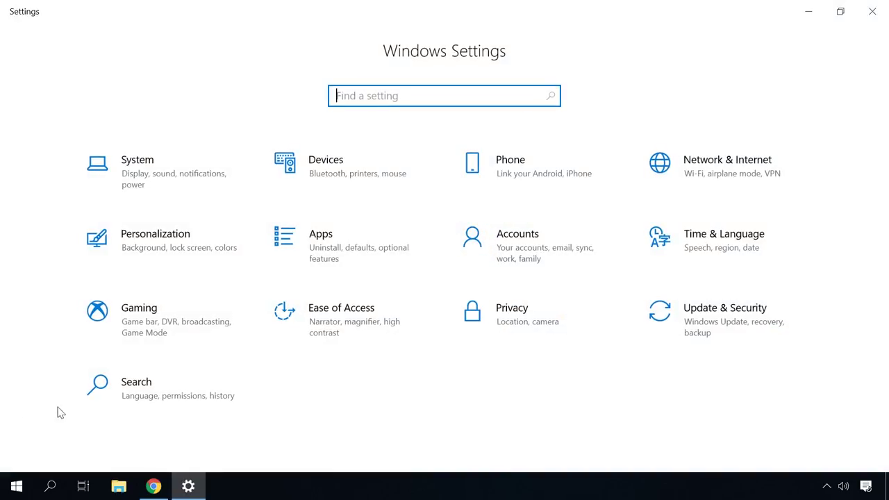
{"action": "left_click", "coordinate": [305, 254]}
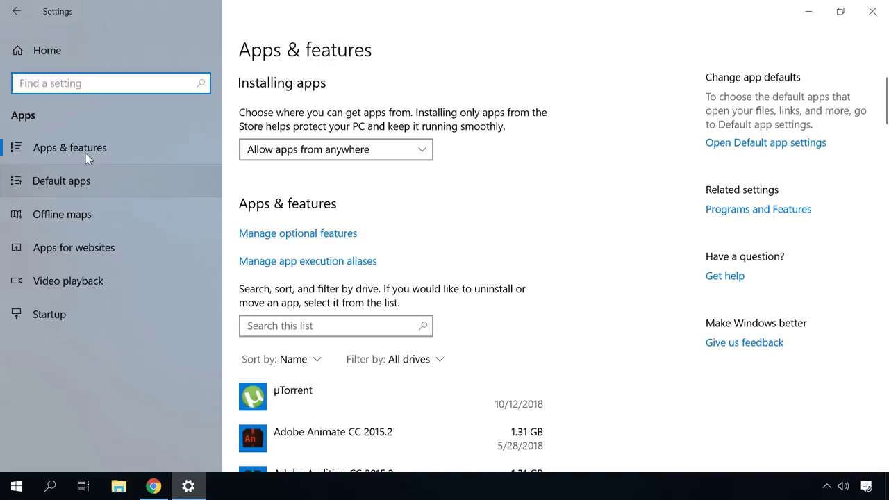
{"action": "left_click", "coordinate": [79, 149]}
{"action": "left_click", "coordinate": [275, 325]}
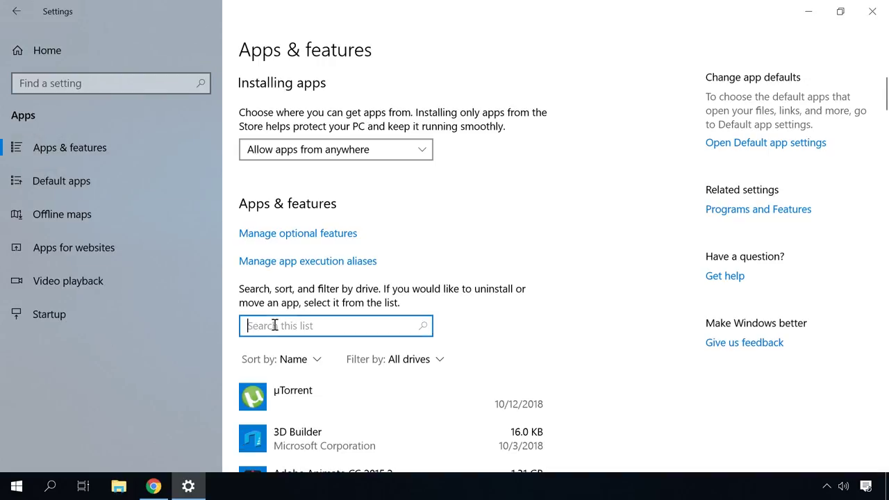
{"action": "type", "text": "calc"}
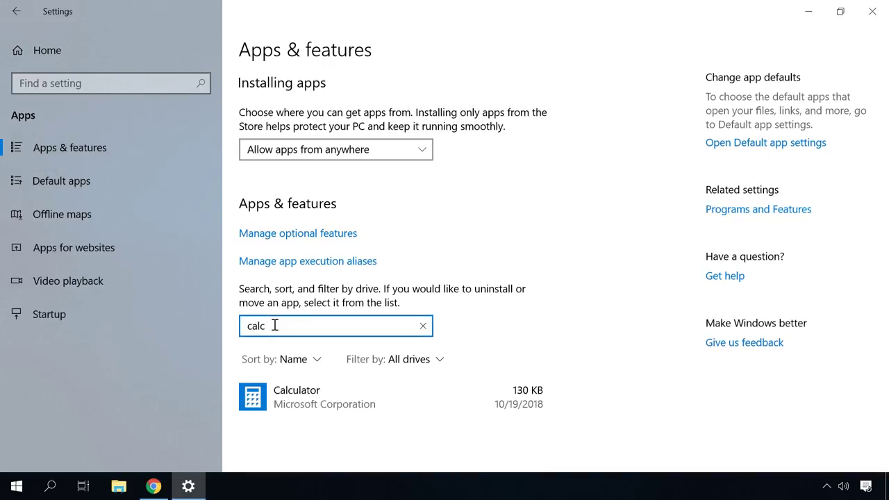
{"action": "left_click", "coordinate": [345, 408]}
{"action": "scroll", "coordinate": [351, 352], "scroll_direction": "down", "scroll_amount": 1}
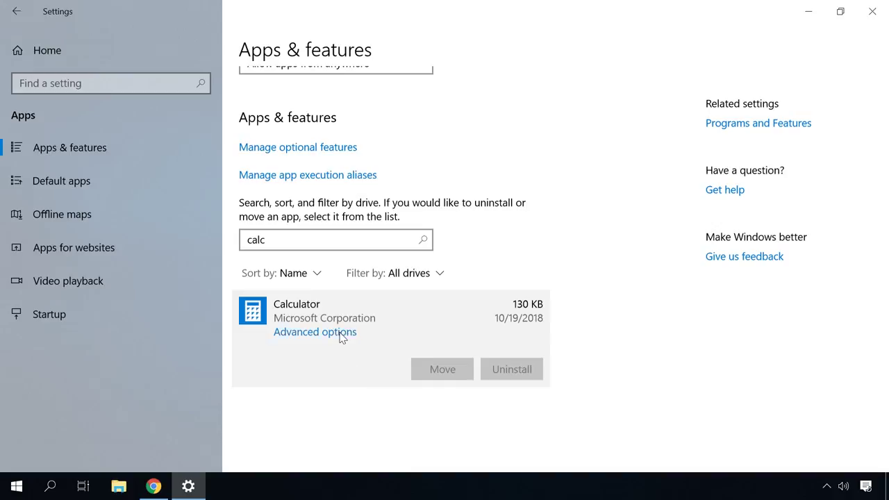
{"action": "left_click", "coordinate": [341, 334]}
Reset the Calculator app and confirm the reset
{"action": "scroll", "coordinate": [333, 338], "scroll_direction": "down", "scroll_amount": 5}
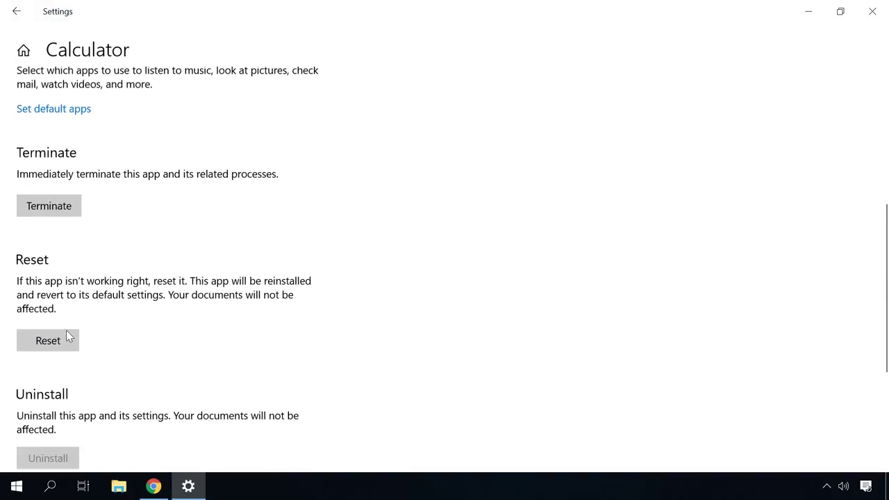
{"action": "left_click", "coordinate": [51, 341]}
{"action": "left_click", "coordinate": [165, 310]}
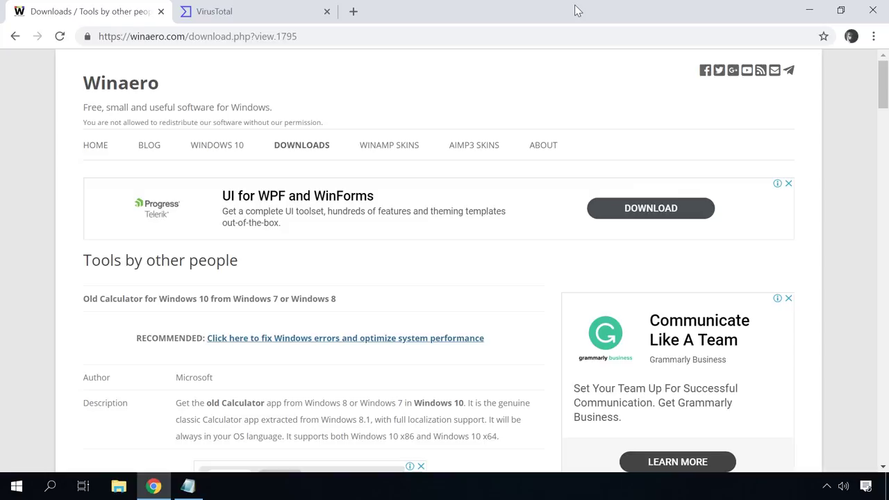
Copy the Download Old Calculator link address from Winaero, then go to the VirusTotal tab
{"action": "scroll", "coordinate": [453, 125], "scroll_direction": "down", "scroll_amount": 8}
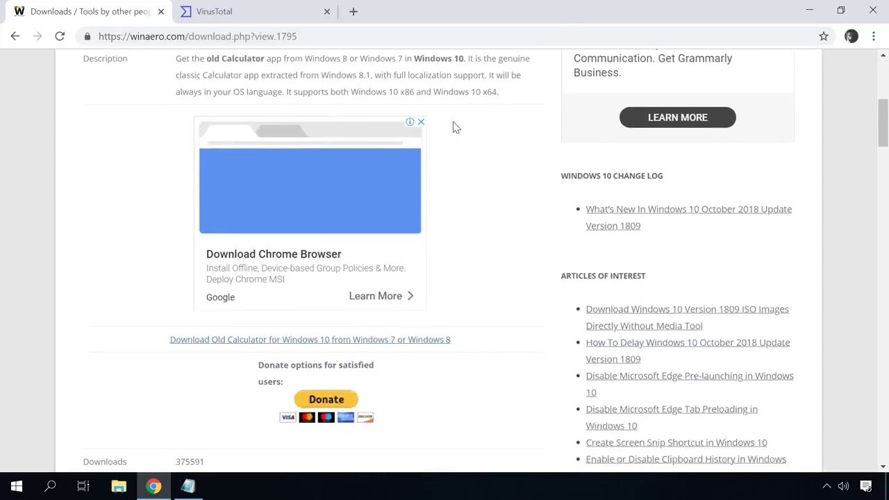
{"action": "right_click", "coordinate": [390, 130]}
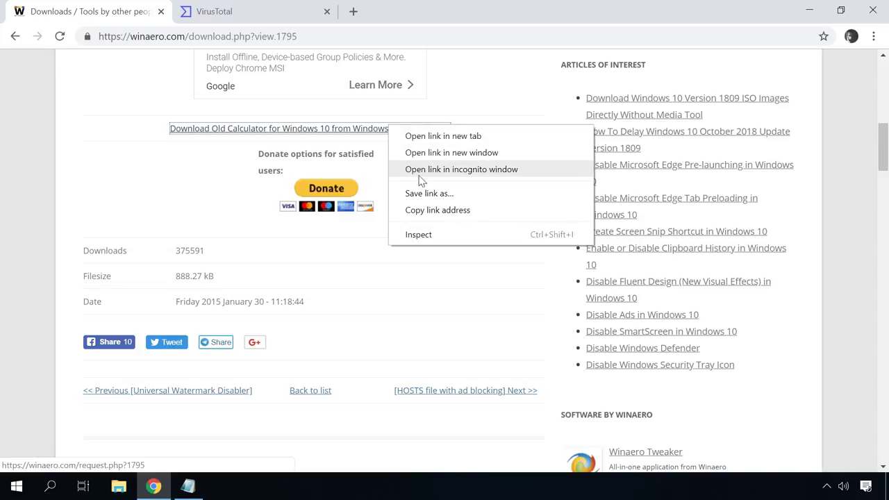
{"action": "left_click", "coordinate": [422, 208]}
{"action": "left_click", "coordinate": [267, 14]}
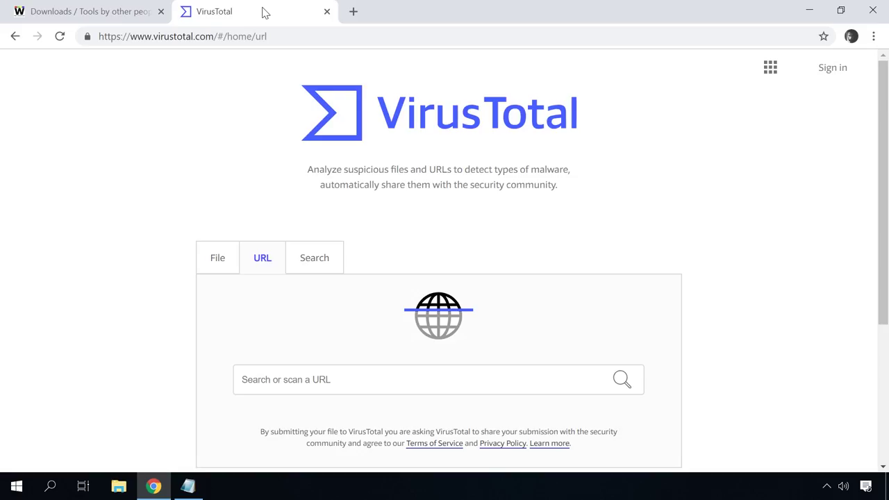
Paste the copied download link into VirusTotal's URL field and scan it
{"action": "scroll", "coordinate": [285, 289], "scroll_direction": "down", "scroll_amount": 2}
{"action": "left_click", "coordinate": [282, 240]}
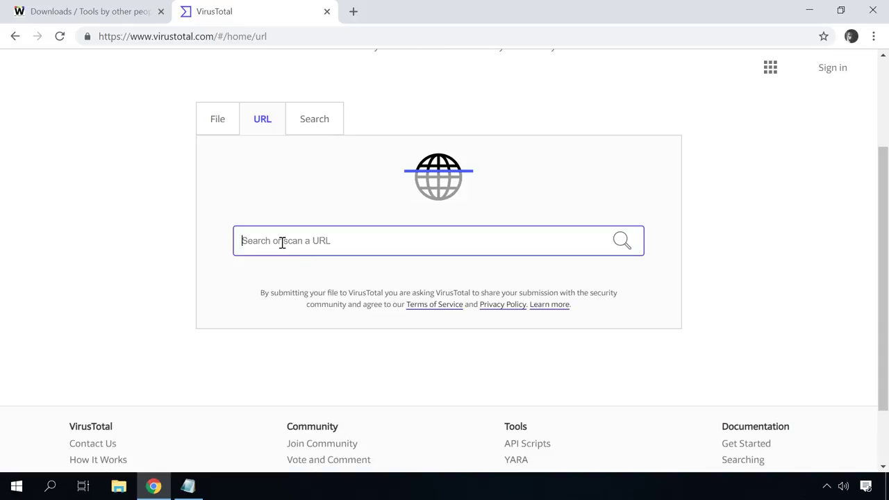
{"action": "right_click", "coordinate": [283, 243]}
{"action": "left_click", "coordinate": [314, 352]}
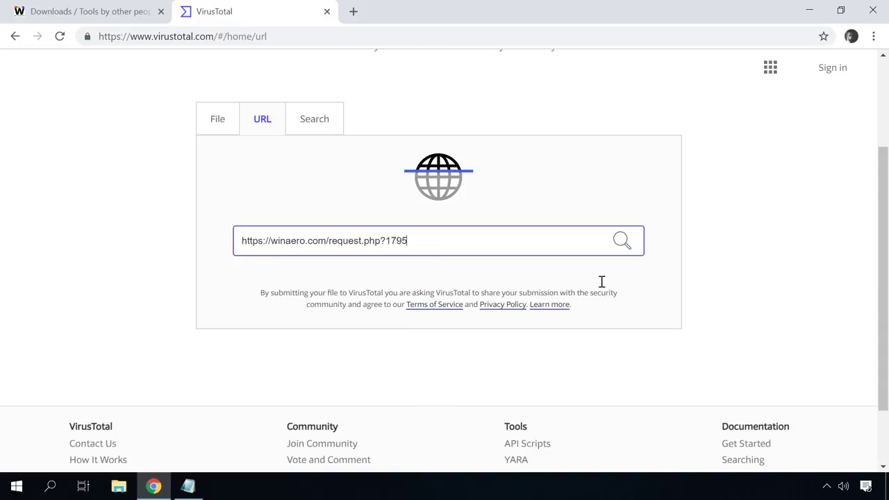
{"action": "left_click", "coordinate": [621, 240]}
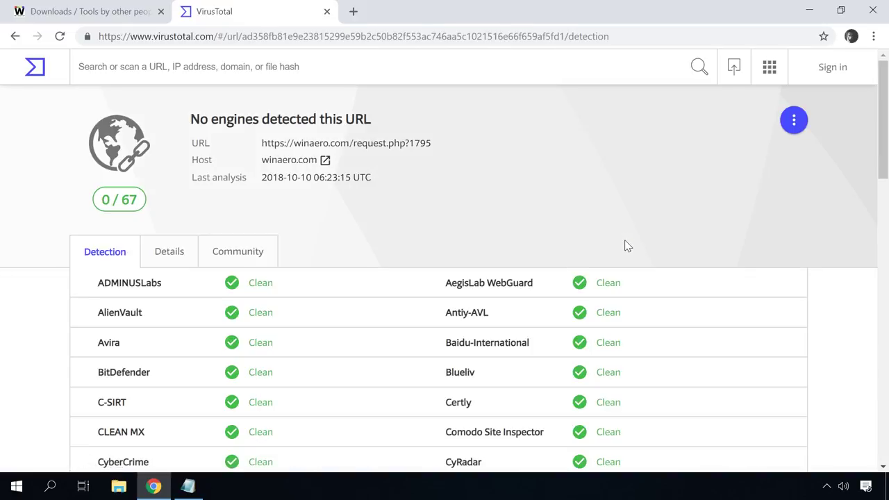
Check the clean 0/67 report, then download oldcalcwin10.zip from the Winaero page
{"action": "scroll", "coordinate": [628, 246], "scroll_direction": "down", "scroll_amount": 8}
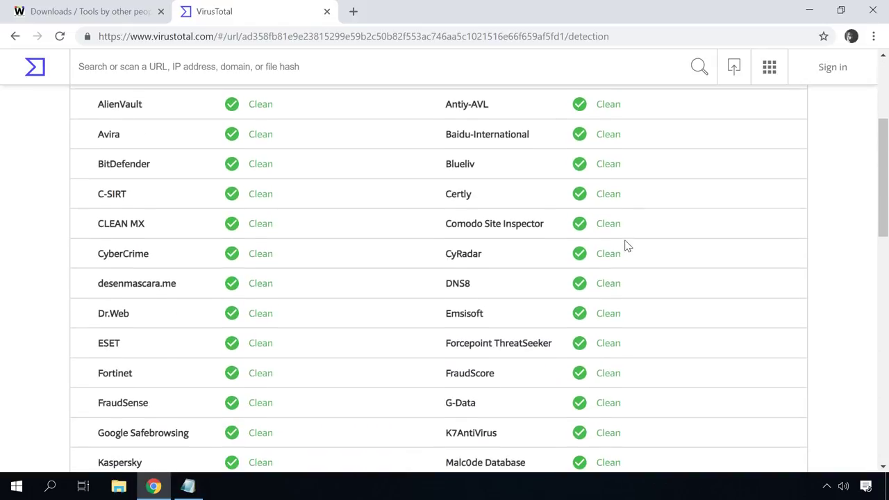
{"action": "scroll", "coordinate": [628, 246], "scroll_direction": "down", "scroll_amount": 7}
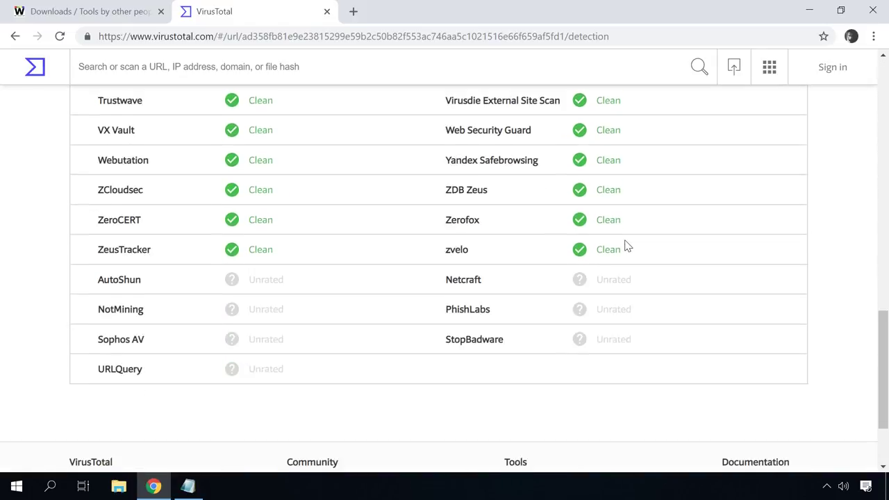
{"action": "left_click", "coordinate": [127, 20]}
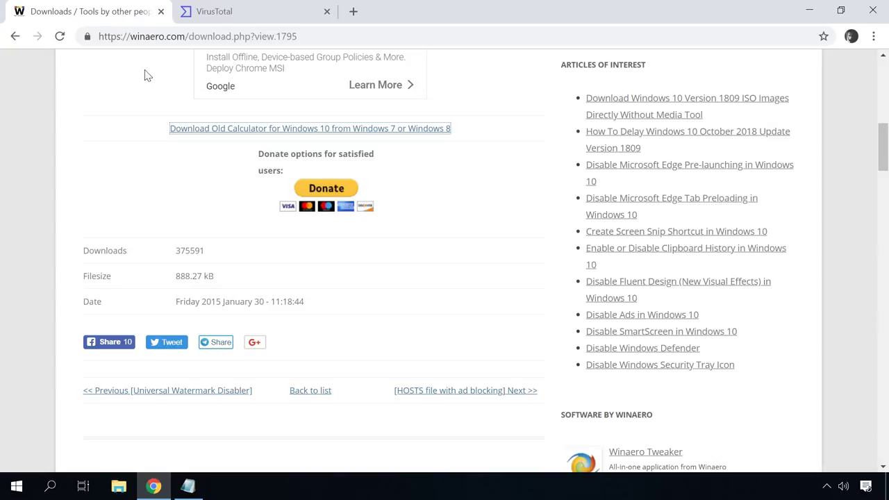
{"action": "left_click", "coordinate": [211, 129]}
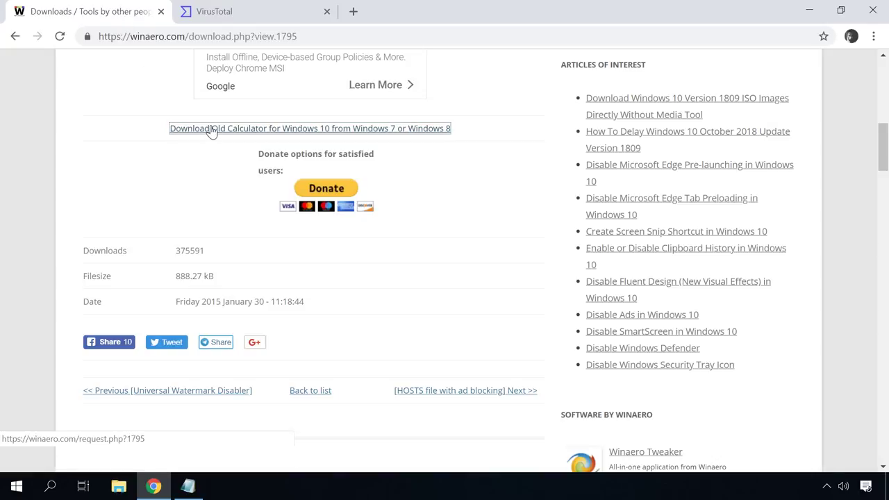